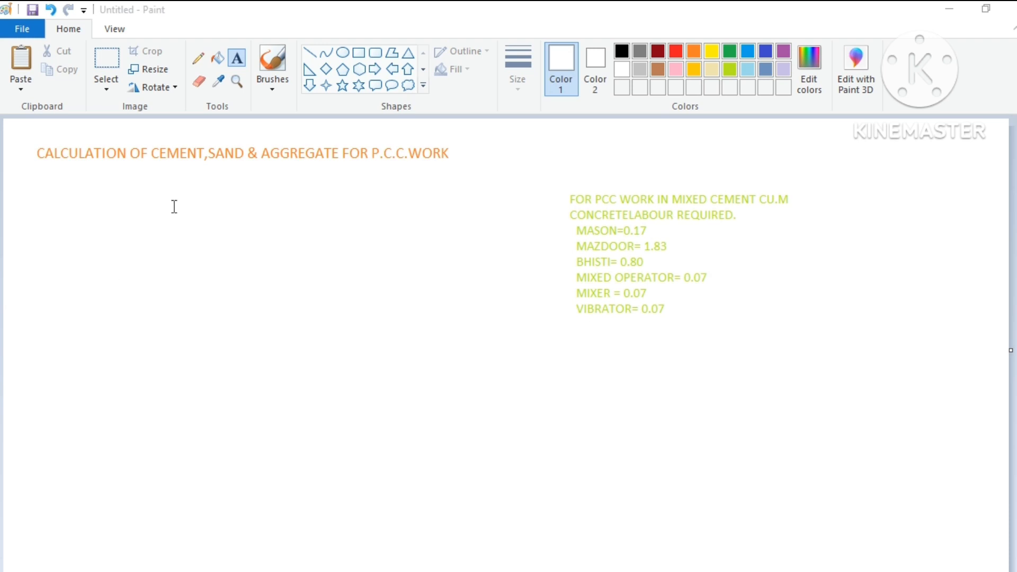
- Write "VOLUME= 10 CUM" in black text below the title and enlarge its text box
{"action": "left_click", "coordinate": [236, 60]}
{"action": "left_click", "coordinate": [28, 190]}
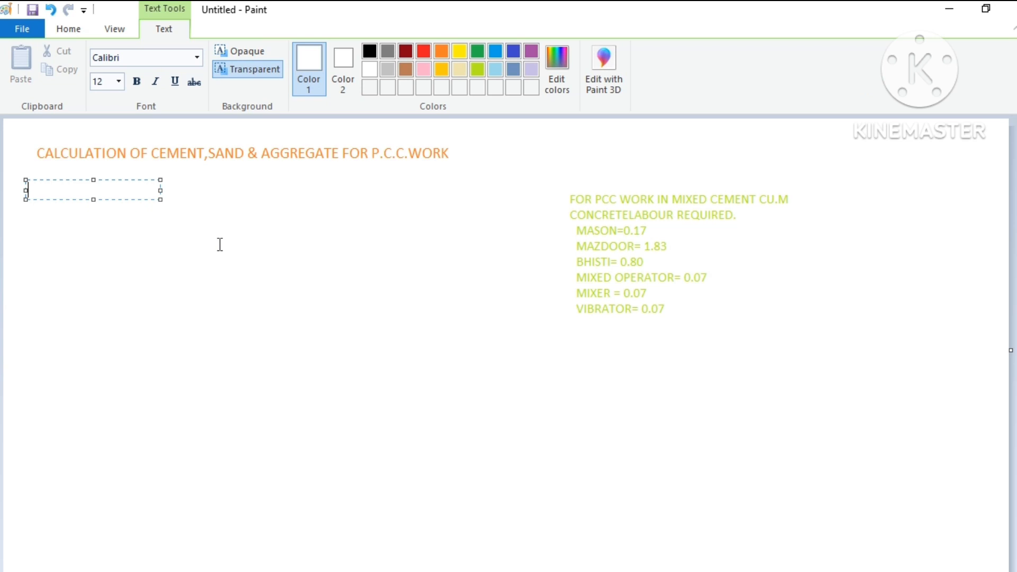
{"action": "type", "text": "VOLUM"}
{"action": "left_click", "coordinate": [369, 52]}
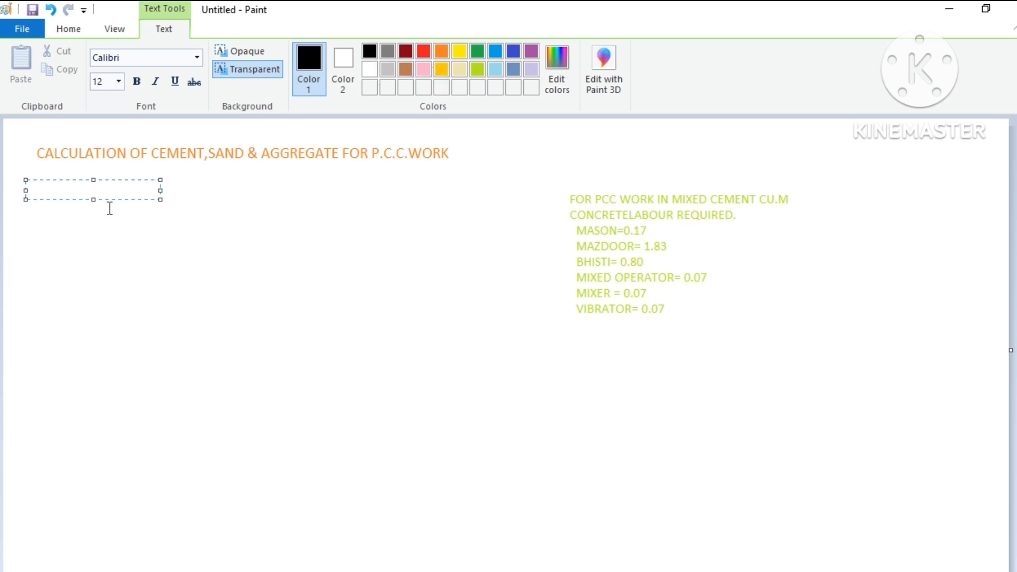
{"action": "type", "text": "VOLUME= 10"}
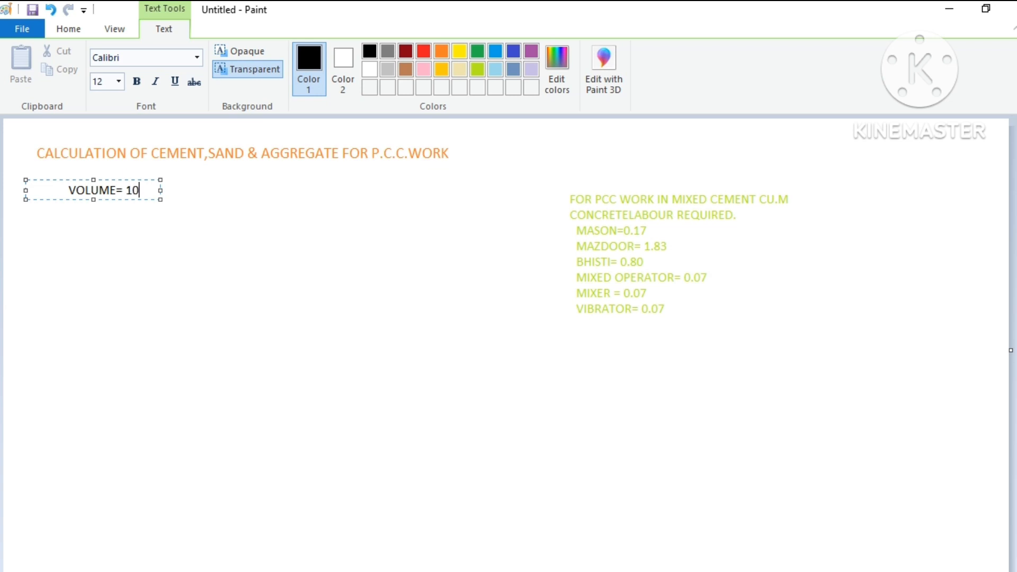
{"action": "key", "text": "Return"}
{"action": "type", "text": "COM"}
{"action": "key", "text": "BackSpace"}
{"action": "key", "text": "BackSpace"}
{"action": "key", "text": "BackSpace"}
{"action": "key", "text": "BackSpace"}
{"action": "type", "text": "CUM"}
{"action": "left_click_drag", "start_coordinate": [160, 200], "coordinate": [424, 223]}
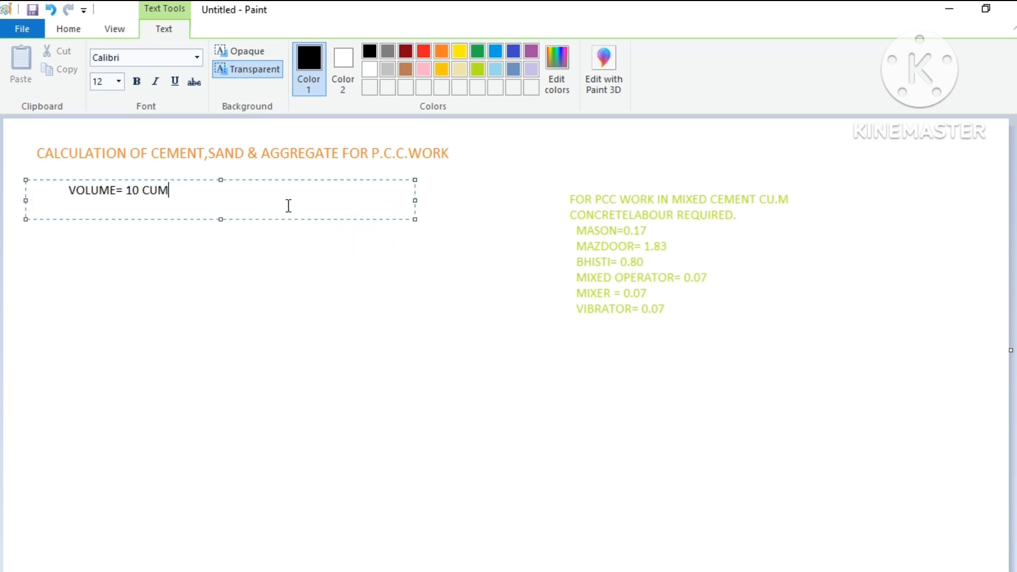
- Add the lines "RATIO M15= 1:2:4" and "CEMENT DENSITY= 1440 KG/CUM" below the volume line
{"action": "key", "text": "Return"}
{"action": "type", "text": "RATIO M15"}
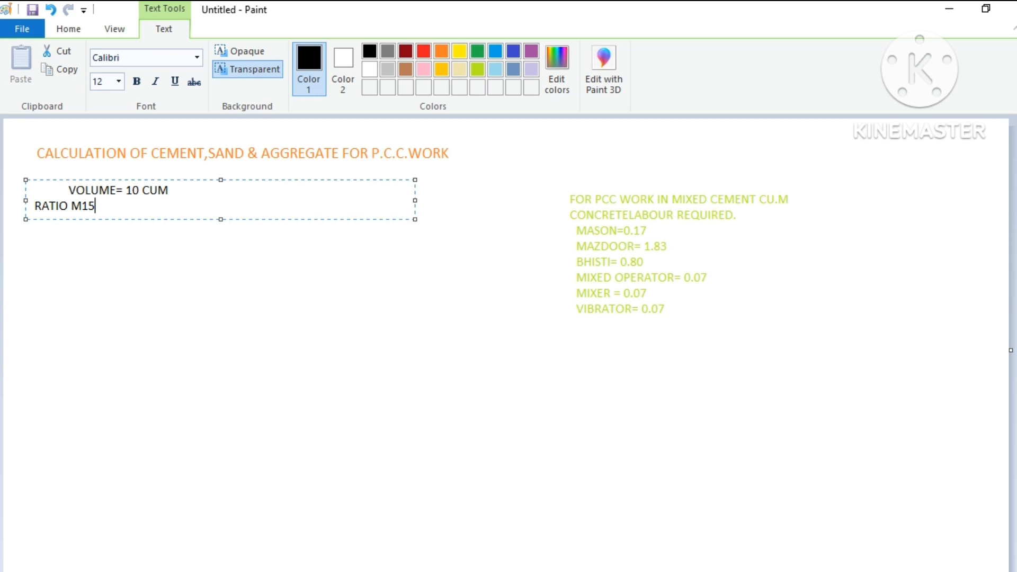
{"action": "type", "text": "= 1:2:4"}
{"action": "key", "text": "Return"}
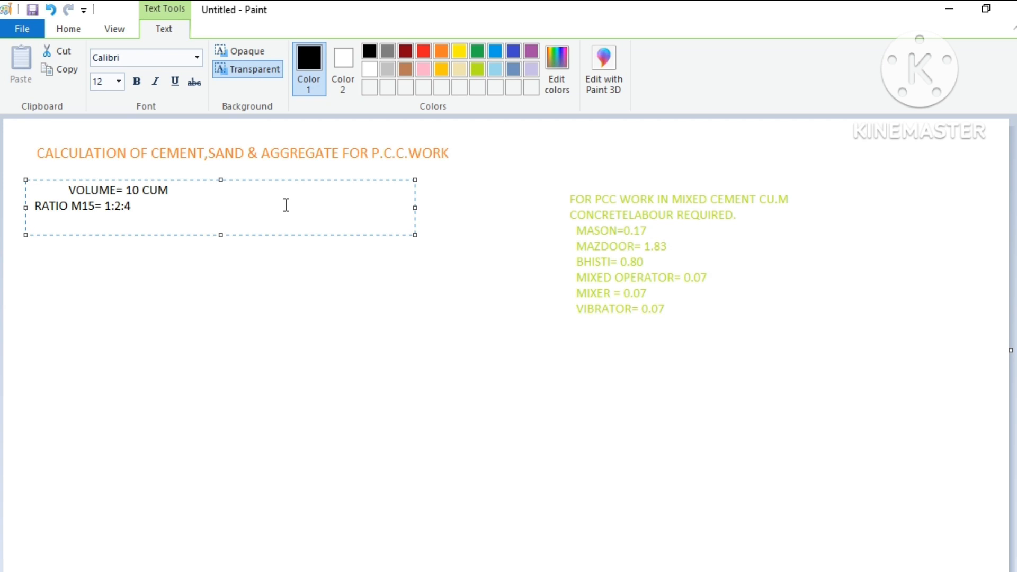
{"action": "type", "text": "CEMENT DENS"}
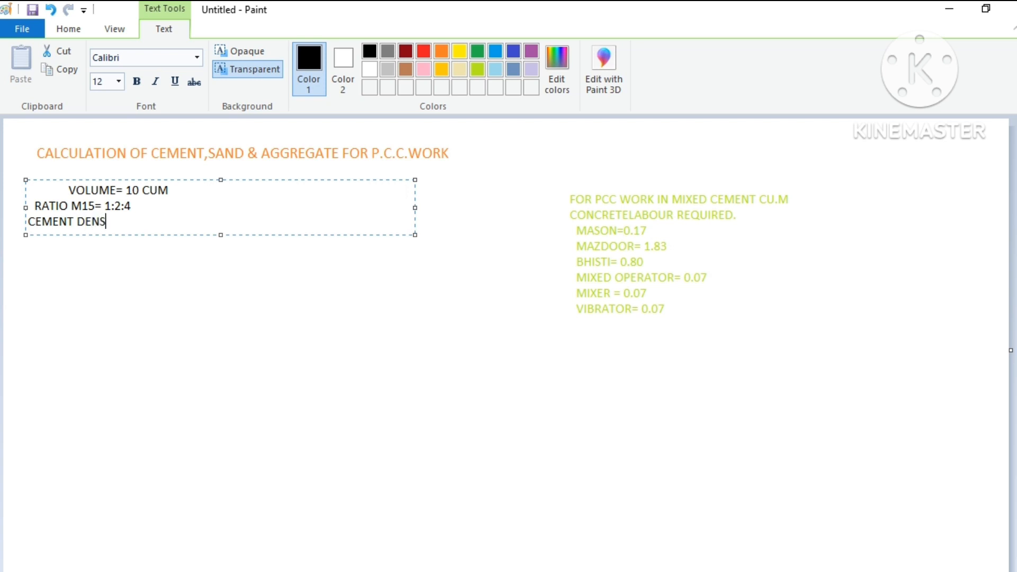
{"action": "type", "text": "ITY= 1440KG/CUM"}
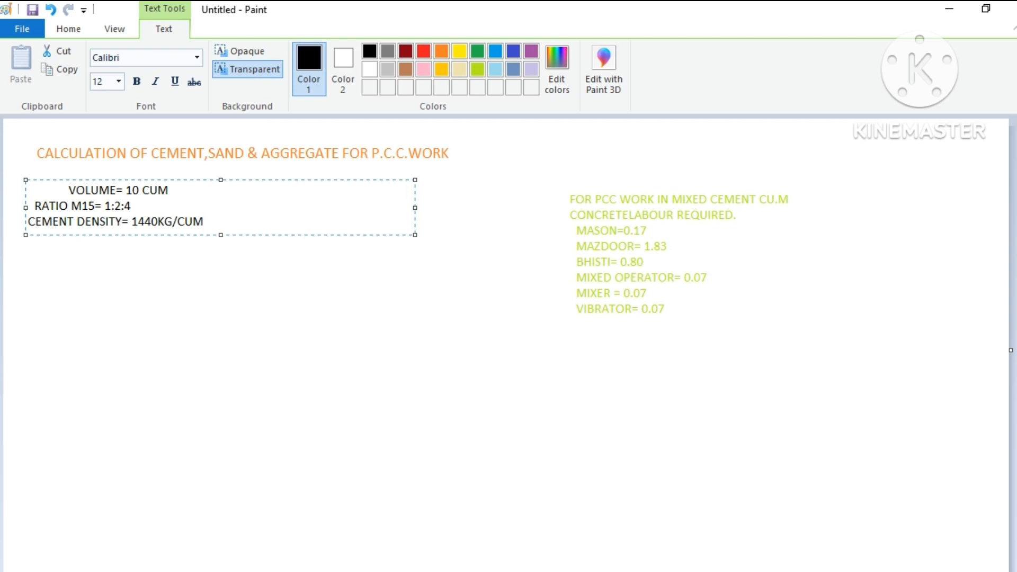
{"action": "left_click", "coordinate": [161, 221]}
{"action": "left_click", "coordinate": [215, 221]}
- Add the line "DRY FACTOR= 1.54" below the cement density and finish the text box
{"action": "key", "text": "Return"}
{"action": "type", "text": "DRY FACTOR="}
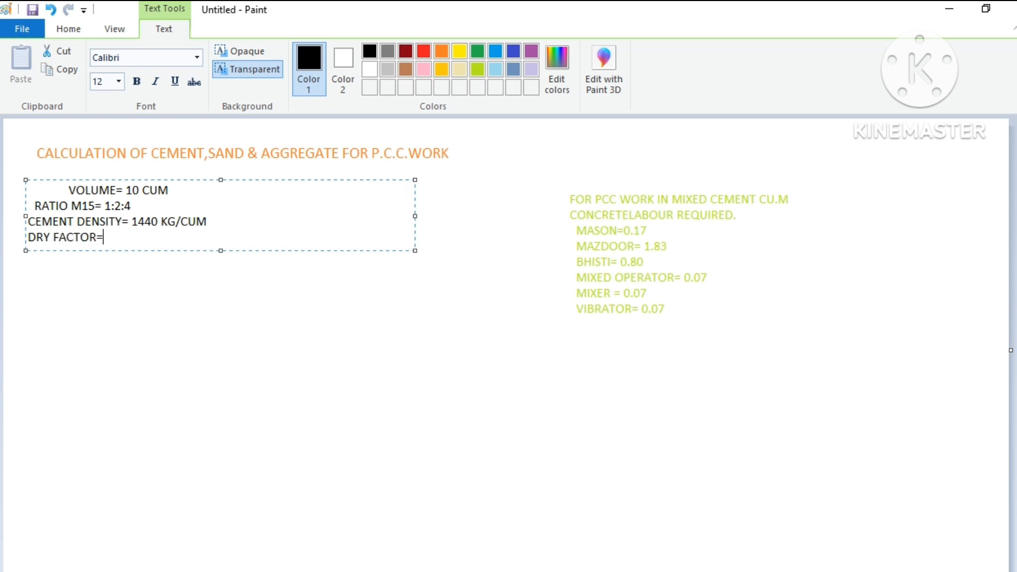
{"action": "type", "text": " 1.54"}
{"action": "left_click", "coordinate": [210, 310]}
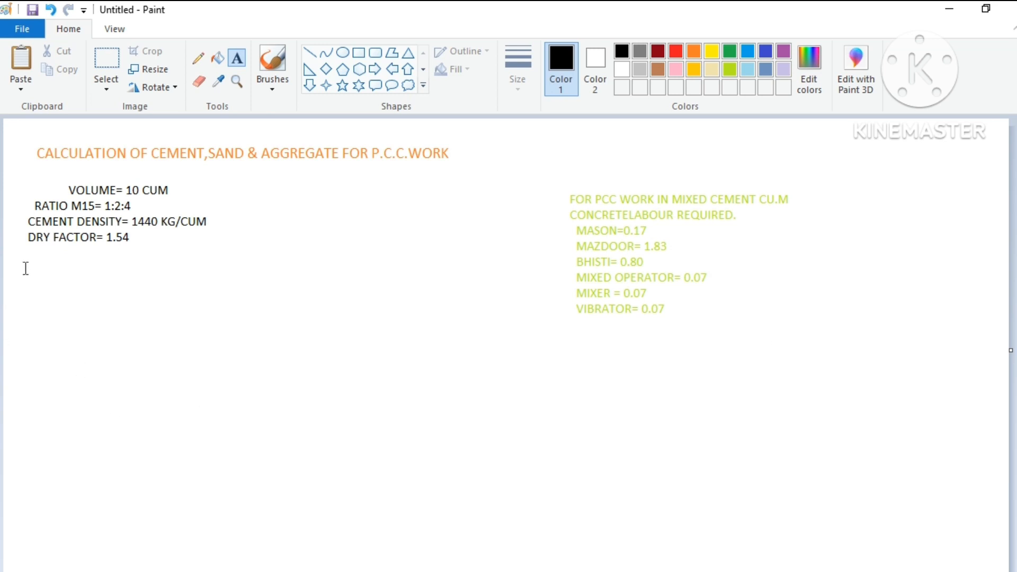
- In a large new text box below, write "CEMENT= 1/7*1.54*10*28.8 = 63.36 BAG" with the side note "1440/50=28.8"
{"action": "mouse_move", "coordinate": [12, 269]}
{"action": "left_mouse_down"}
{"action": "mouse_move", "coordinate": [377, 402]}
{"action": "mouse_move", "coordinate": [537, 479]}
{"action": "mouse_move", "coordinate": [542, 495]}
{"action": "left_mouse_up"}
{"action": "type", "text": "CEMENT="}
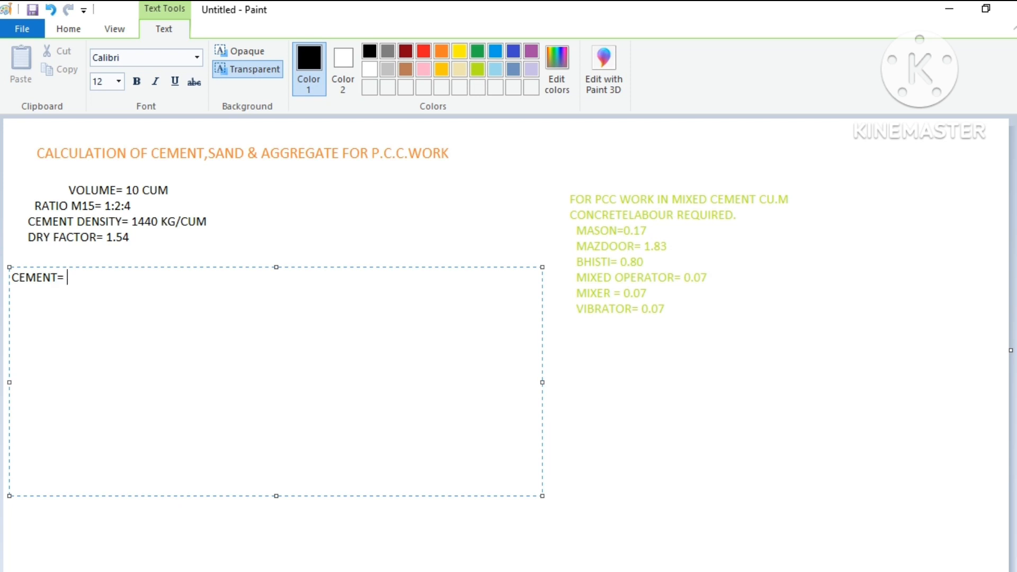
{"action": "type", "text": " 1/7*1.54*10*28.8"}
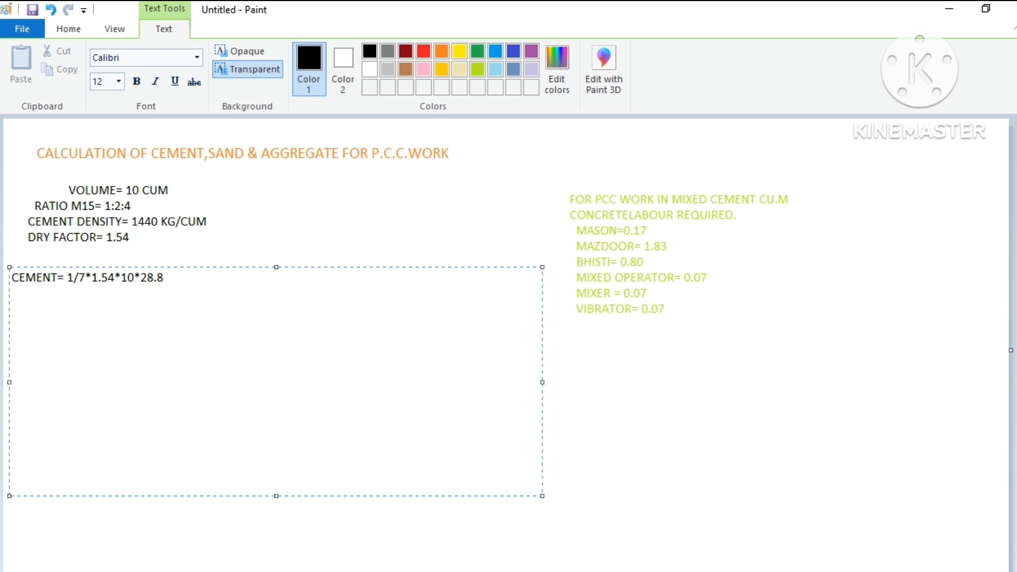
{"action": "type", "text": "= 63.36 BAG"}
{"action": "type", "text": "144"}
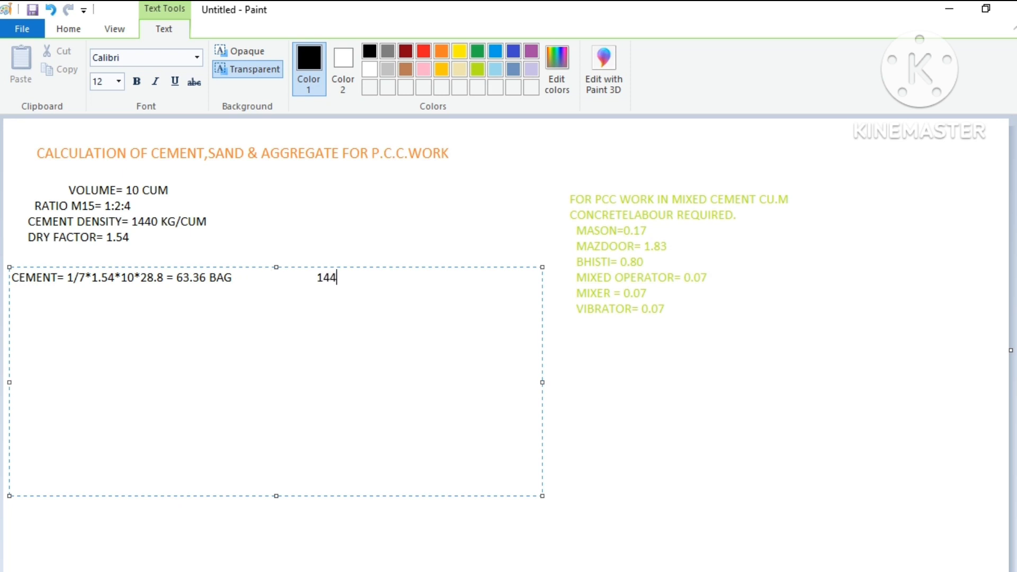
{"action": "type", "text": "0/50=28.8"}
{"action": "key", "text": "Return"}
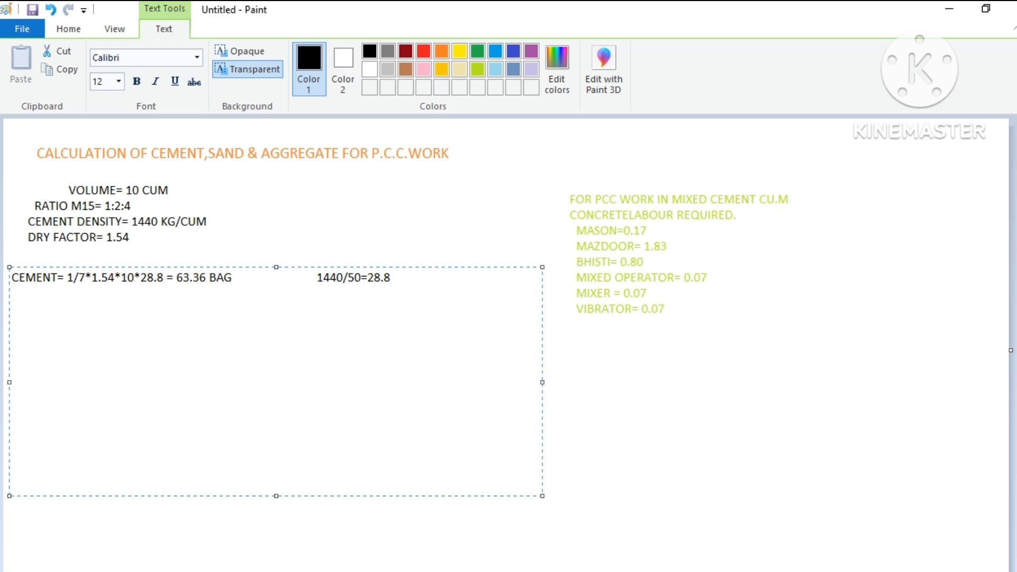
- Add the sand calculation "SAND = 2/7*1.54*10*35.316 = 155.4 CFT" below the cement line
{"action": "type", "text": "SAND = 2/7*1."}
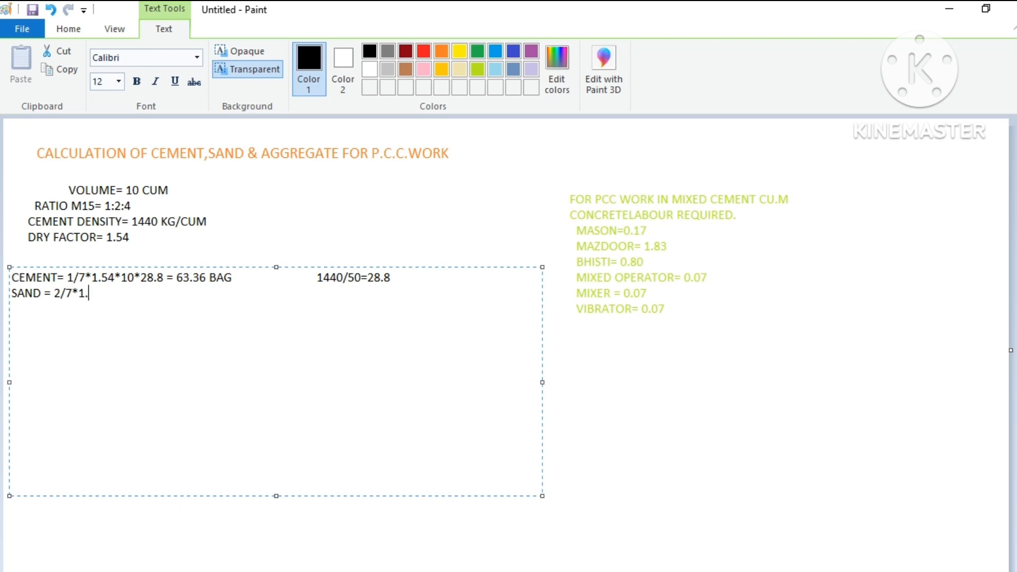
{"action": "type", "text": "54*10*35.316"}
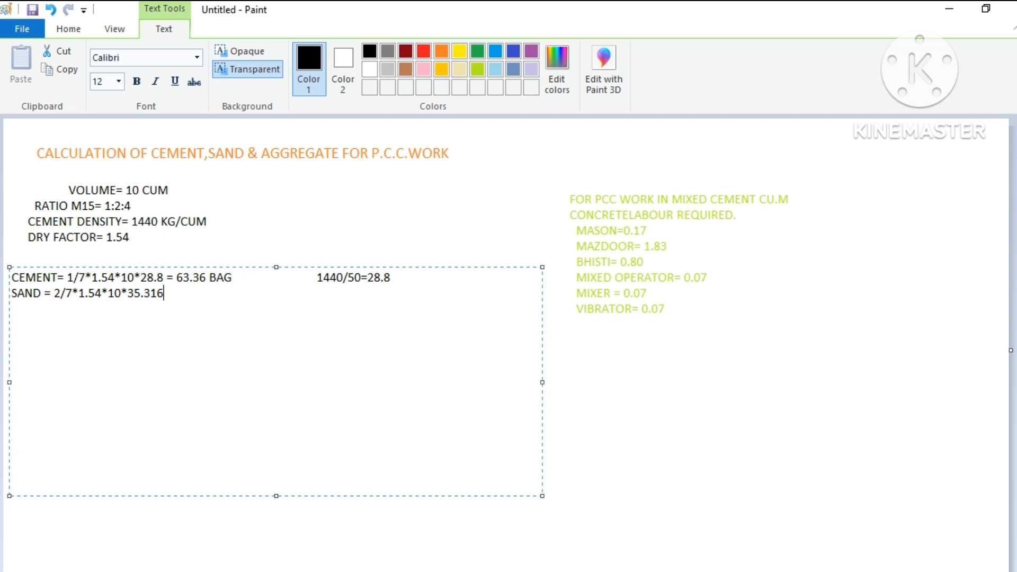
{"action": "type", "text": "= 155.4 CFT"}
{"action": "key", "text": "Return"}
- Add the aggregate calculation "AGGREGATE = 4/7*1.54*10*35.316 = 310.78 CFT." below the sand line
{"action": "type", "text": "AGG"}
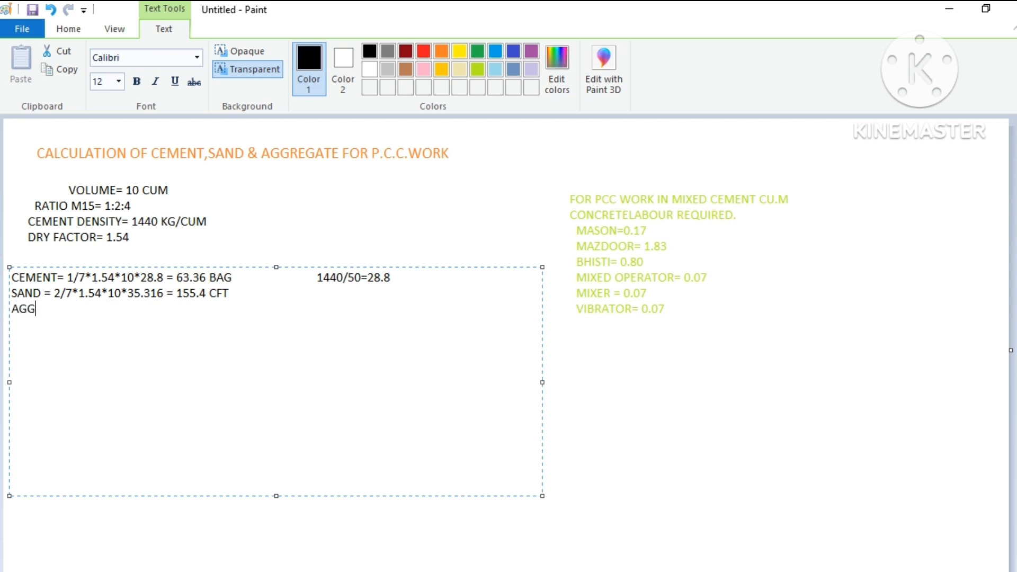
{"action": "type", "text": "REGATE = 4/7*1.54*10"}
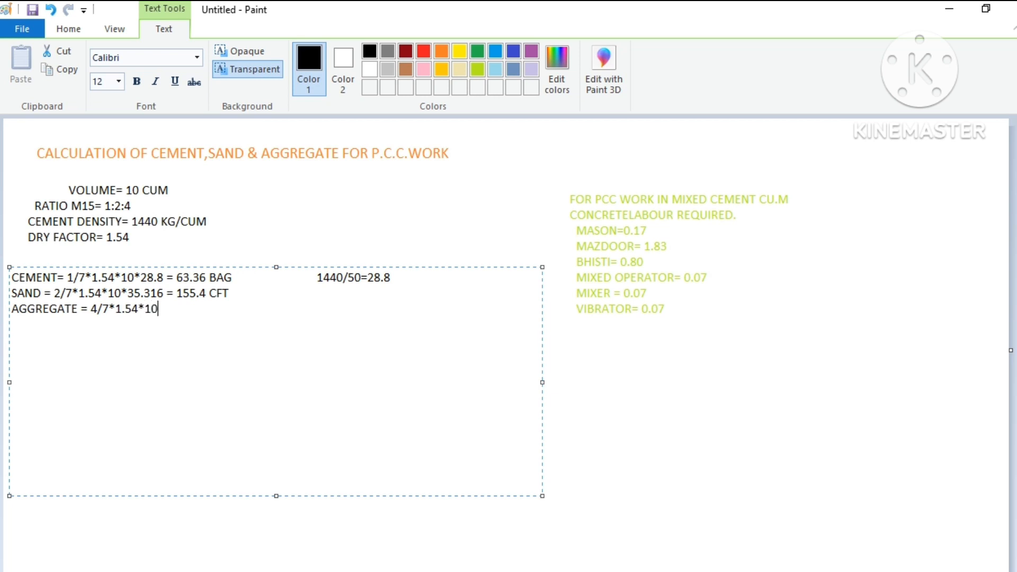
{"action": "type", "text": "*35.316 ="}
{"action": "type", "text": "310.78 "}
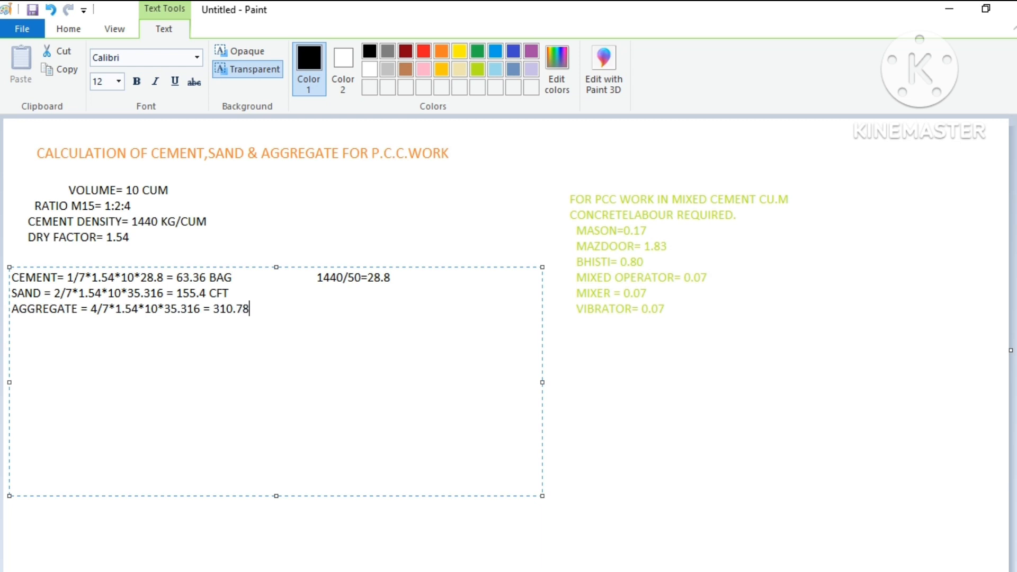
{"action": "type", "text": "CFT."}
{"action": "key", "text": "Return"}
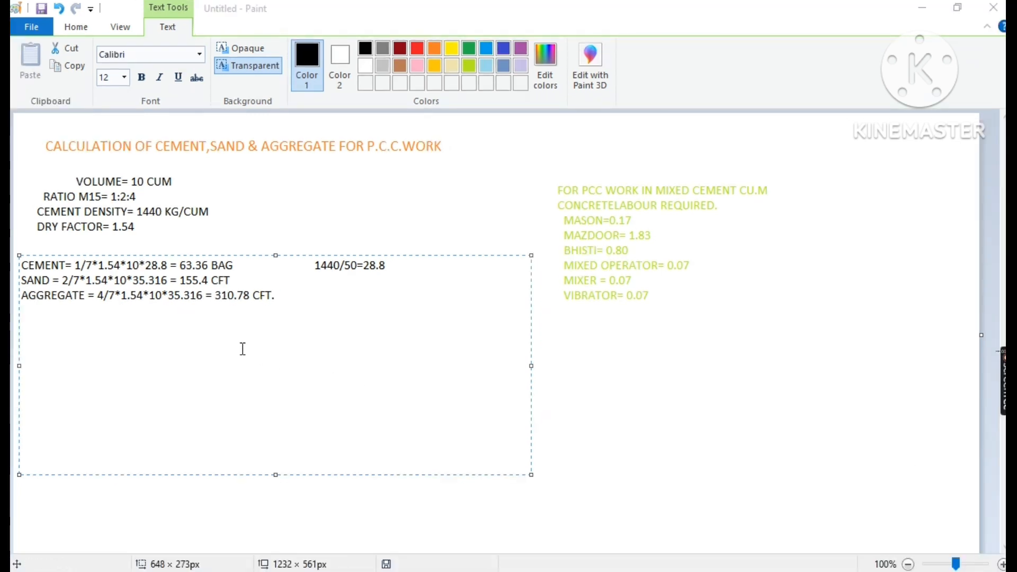
- Leave a blank line and write the heading "LABOURS REQUIRED" with "MASON= 0.17*10 = 1.7" beneath it
{"action": "left_click", "coordinate": [294, 305]}
{"action": "type", "text": "LABOURS "}
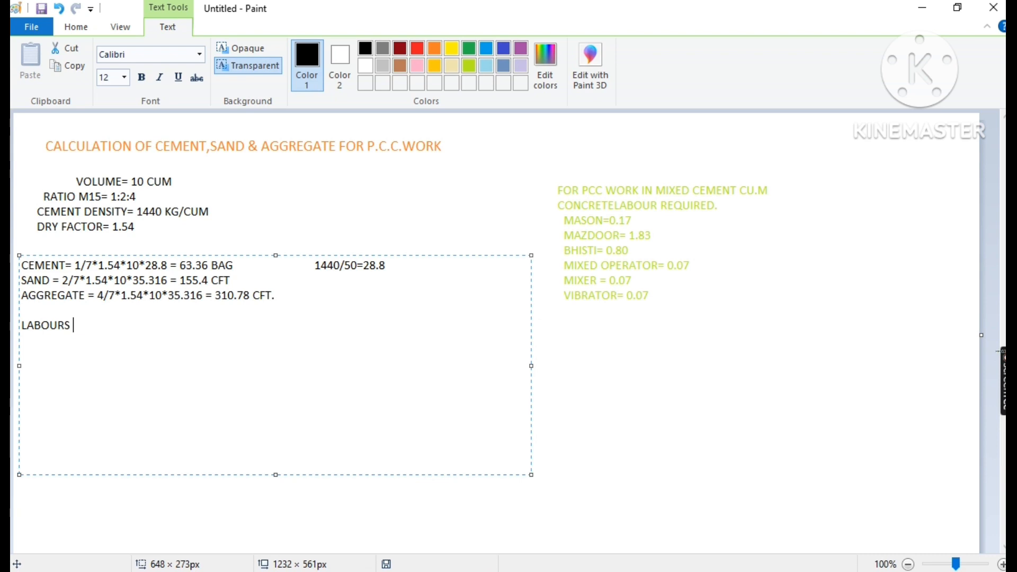
{"action": "type", "text": "RE"}
{"action": "type", "text": "QUIRE"}
{"action": "type", "text": "D "}
{"action": "type", "text": "MASO"}
{"action": "type", "text": "N="}
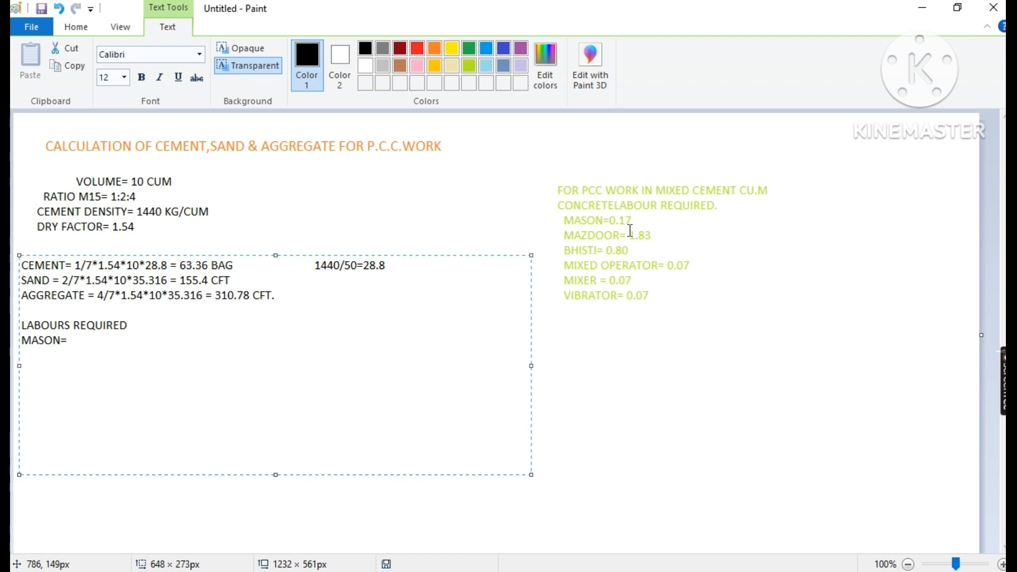
{"action": "type", "text": "0.17*1"}
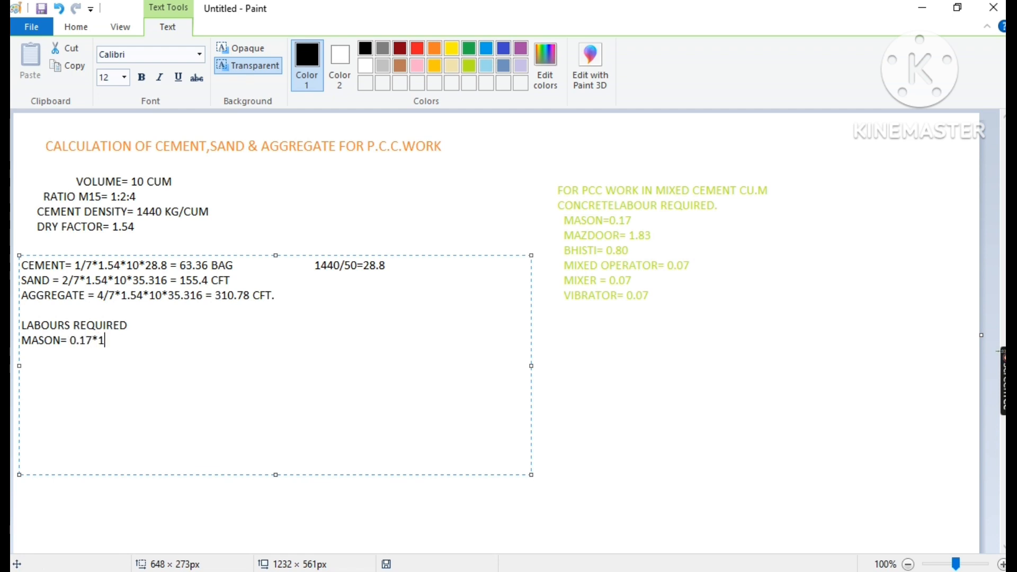
{"action": "type", "text": "0 = 1.7"}
{"action": "key", "text": "Return"}
- Add the labour lines "MAZDOOR= 1.83*10= 18.3" and "BHISTI= 0.8*10 = 8" below the mason line
{"action": "type", "text": "MAZDOOR= "}
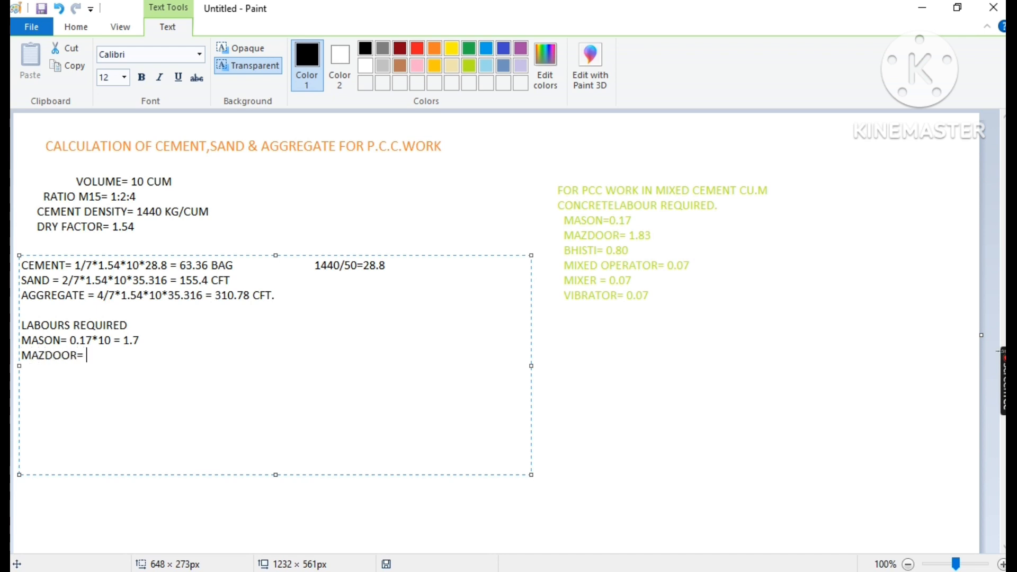
{"action": "type", "text": "1.83*10= 18.3"}
{"action": "key", "text": "Return"}
{"action": "type", "text": "B"}
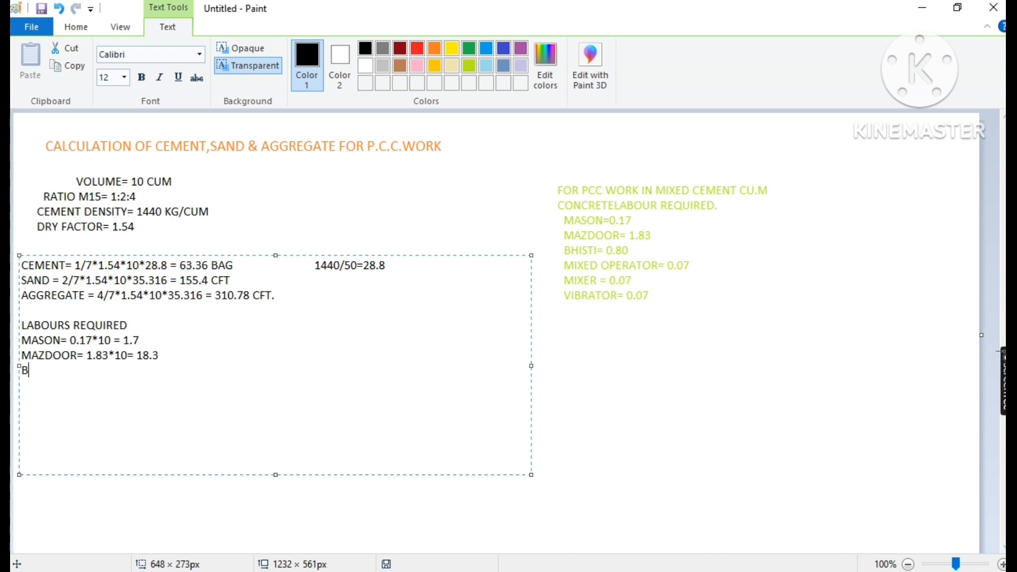
{"action": "type", "text": "HISTI= 0.8*10"}
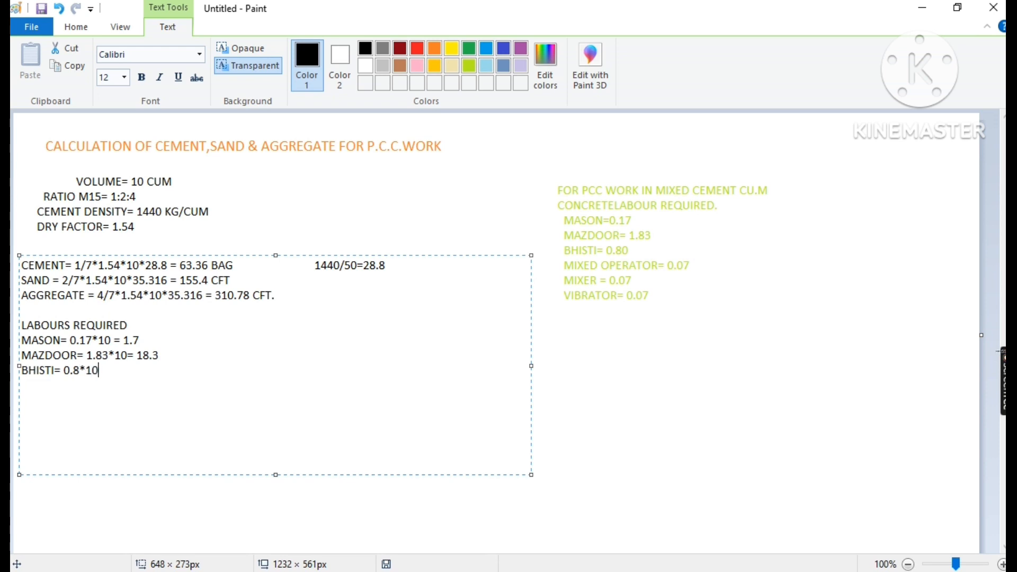
{"action": "type", "text": " = 8"}
{"action": "key", "text": "Return"}
- Add the line "MIXED OPERATOR= 0.07*10 =0.7" to the labour list
{"action": "type", "text": "MIXED OPE"}
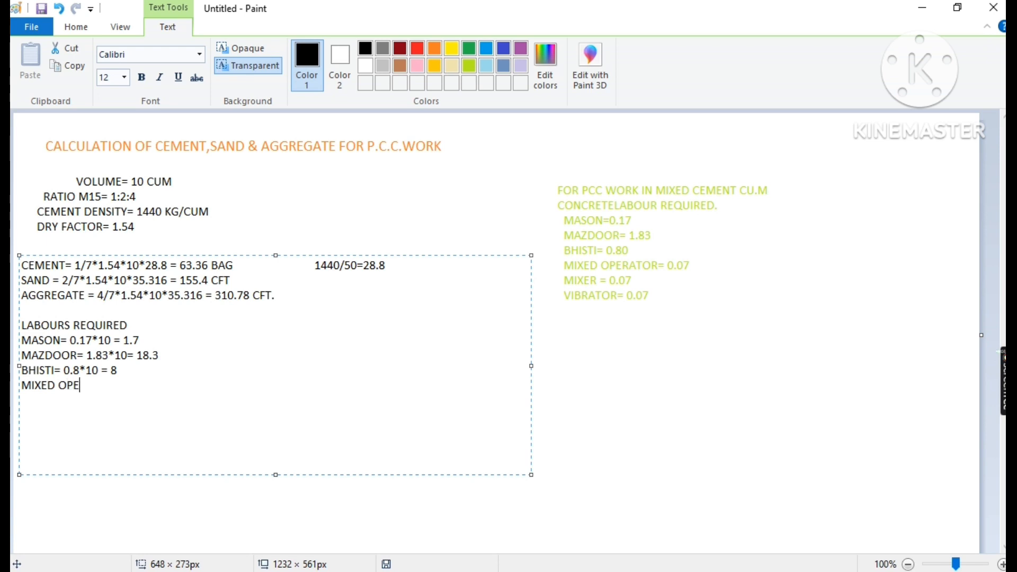
{"action": "type", "text": "RATOR= 0.07*10"}
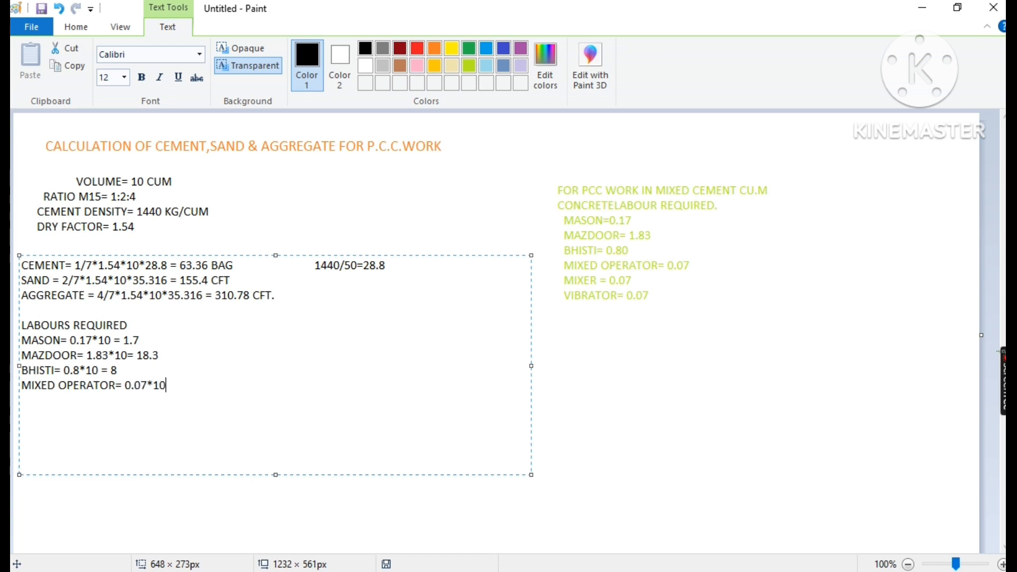
{"action": "type", "text": " =0.7"}
{"action": "key", "text": "Return"}
- Add the lines "MIXER= 0.7" and "VIBRATOR= 0.7" to the labour list and finish the text box
{"action": "type", "text": "MIXER= 0.7"}
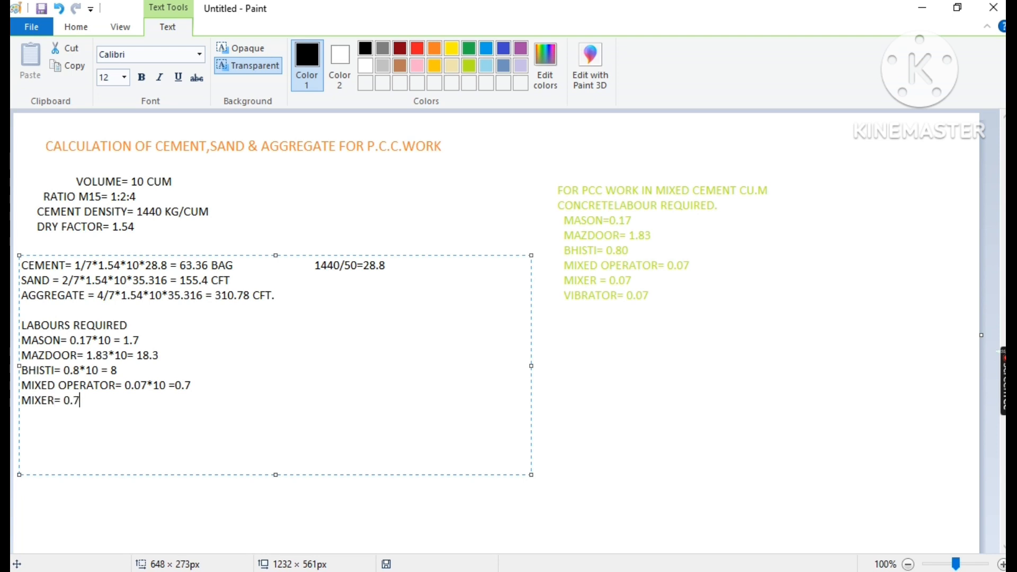
{"action": "key", "text": "Return"}
{"action": "type", "text": "VIBRATOR= 0.7"}
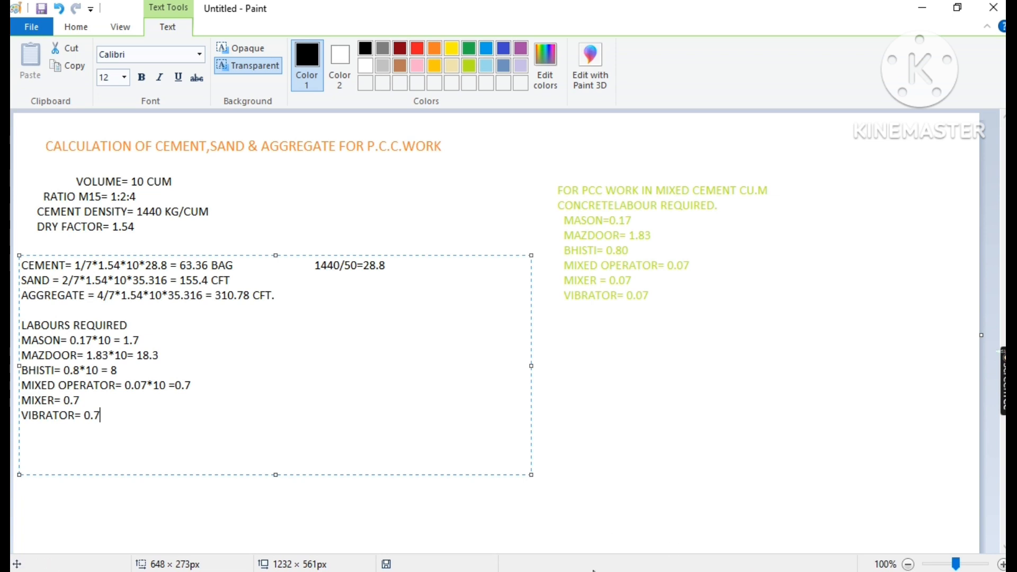
{"action": "left_click", "coordinate": [627, 413]}
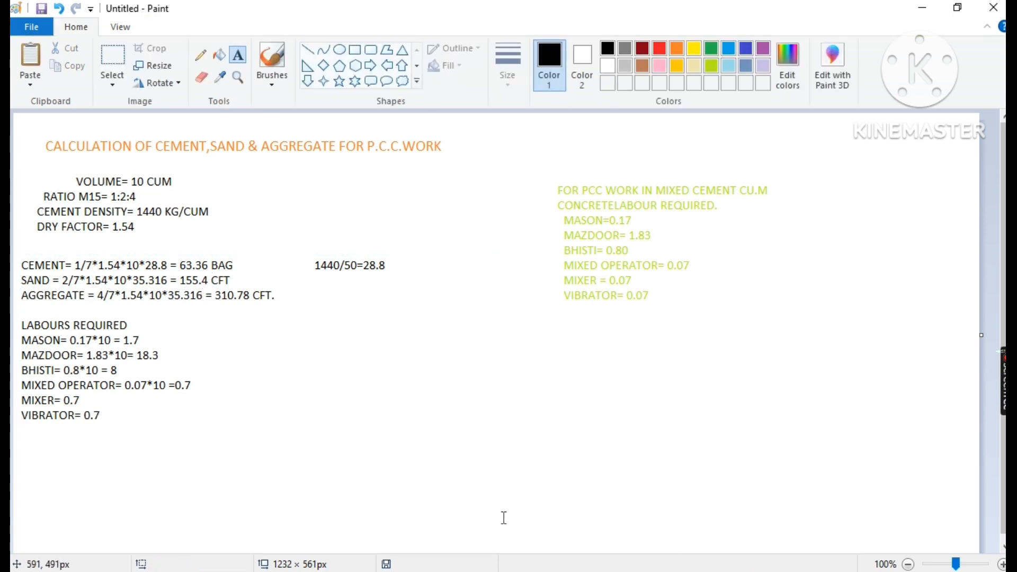
- Switch to the QTY OF PCC workbook in Excel and select the cement quantity cell C5
{"action": "left_click", "coordinate": [563, 571]}
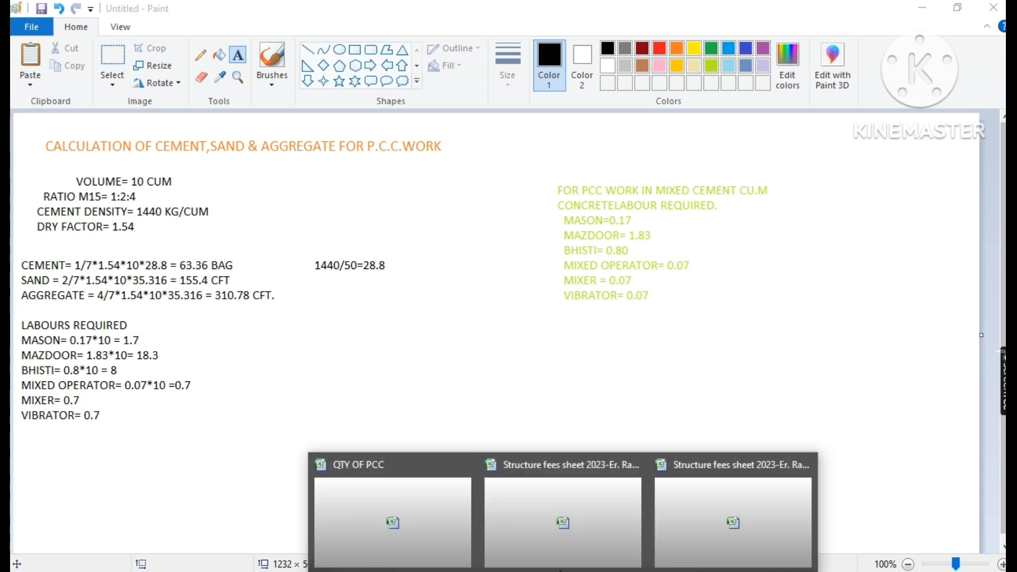
{"action": "left_click", "coordinate": [424, 515]}
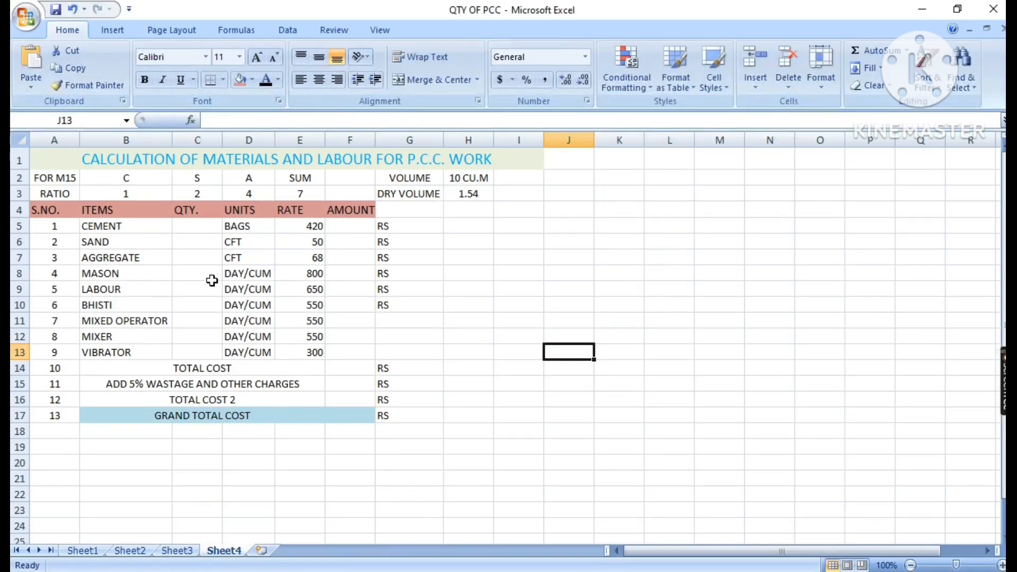
{"action": "left_click", "coordinate": [188, 228]}
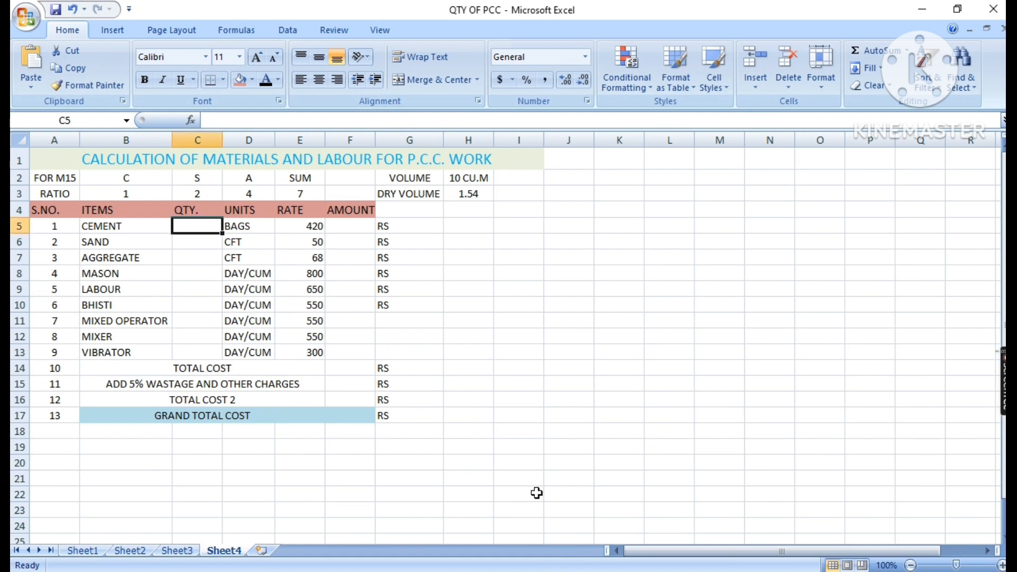
{"action": "key", "text": "alt+Tab"}
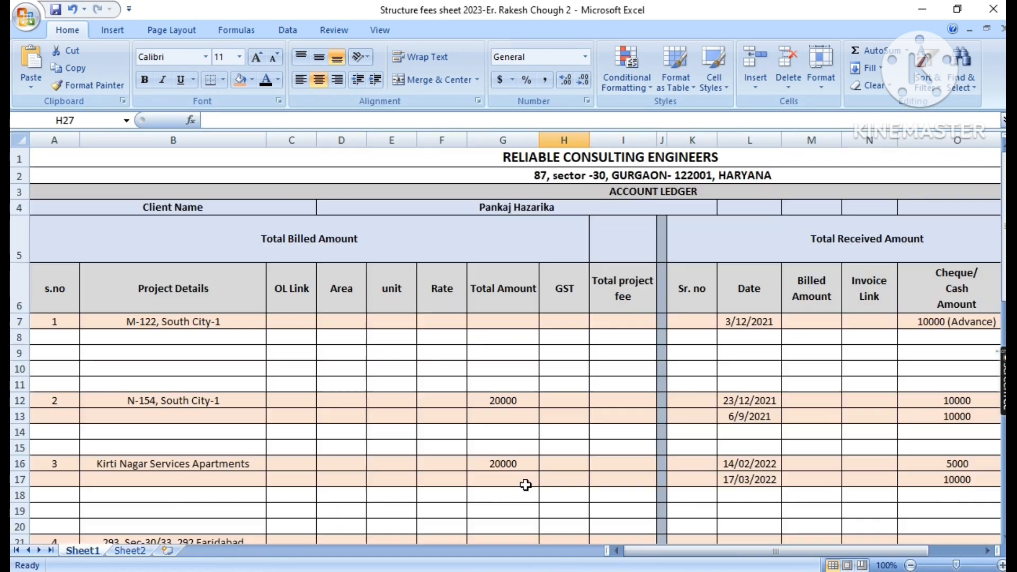
{"action": "key", "text": "ctrl+Tab"}
{"action": "key", "text": "ctrl+Tab"}
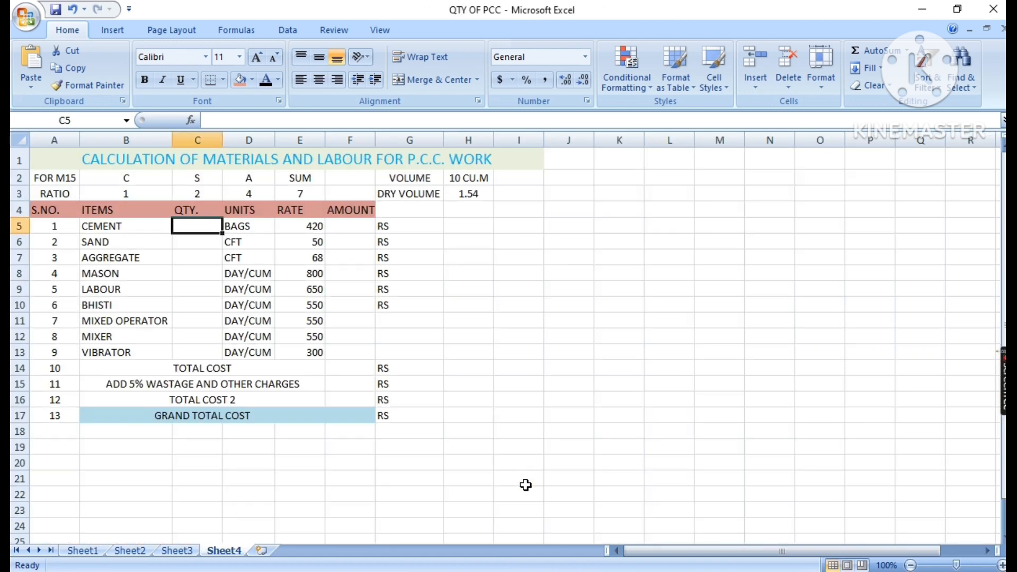
- Check the material results in the Paint notes and enter the Excel quantities: cement 63.36, sand 155.4 and aggregate 310.78
{"action": "key", "text": "alt+Tab"}
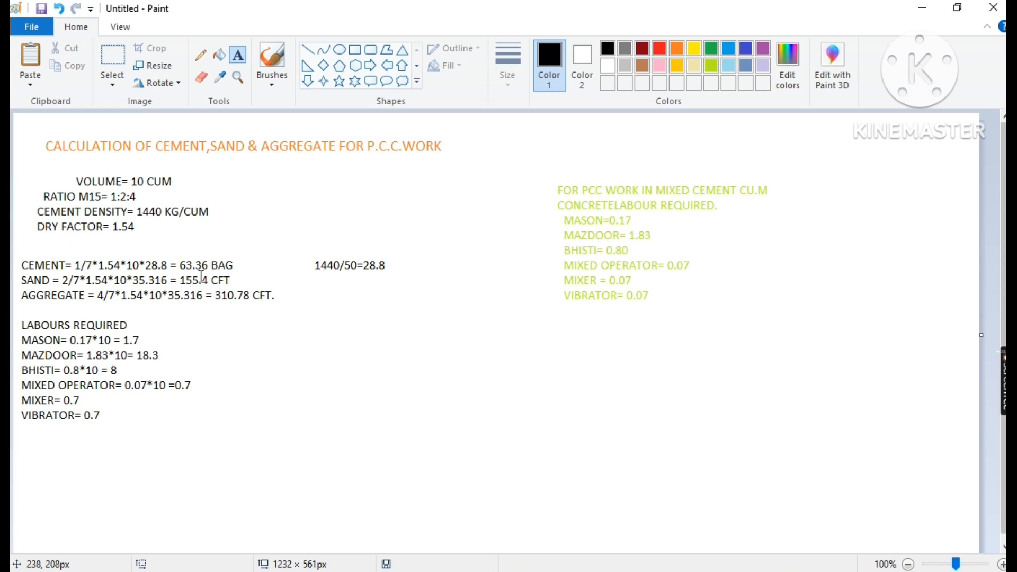
{"action": "key", "text": "alt+Tab"}
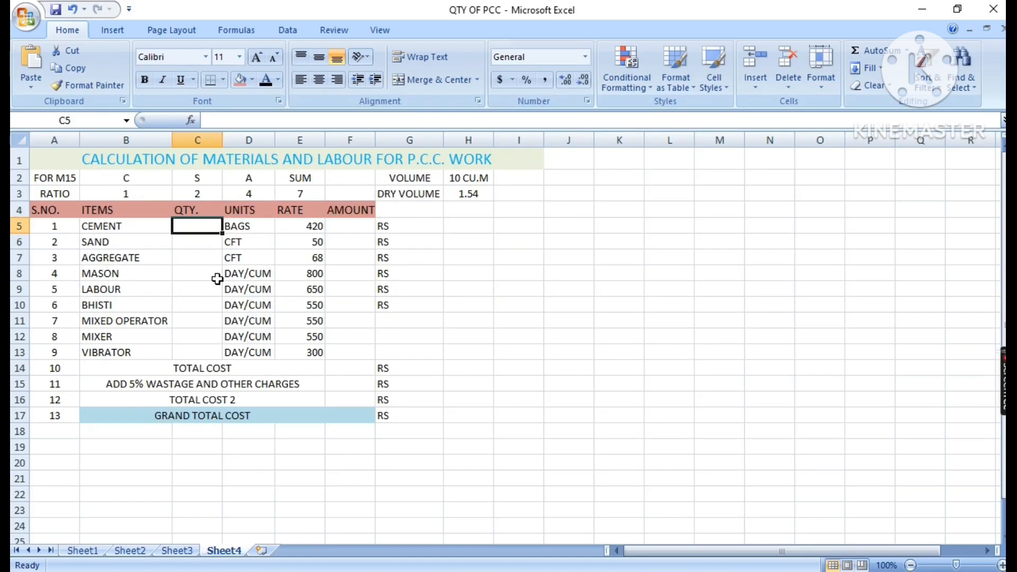
{"action": "type", "text": "63.36"}
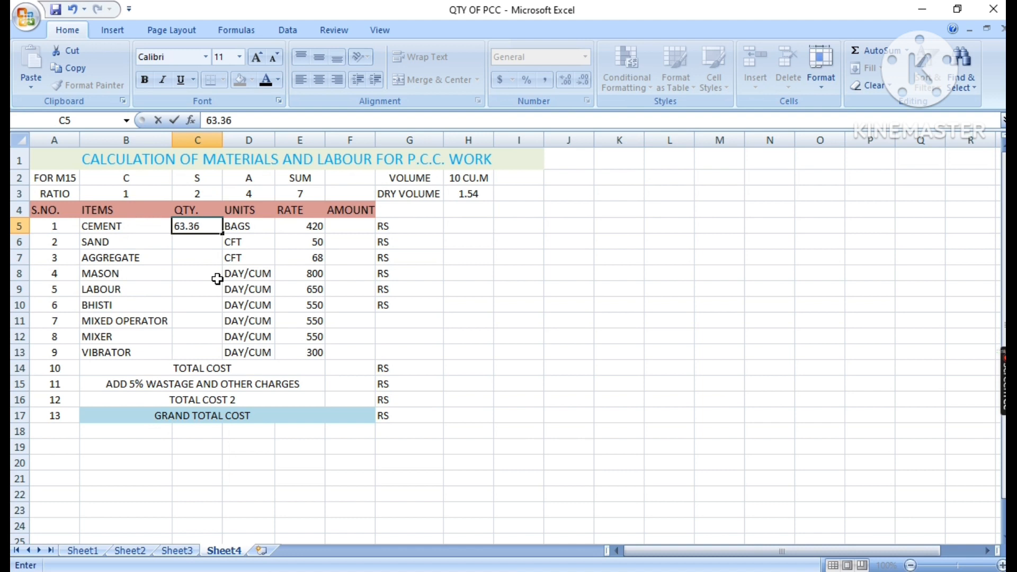
{"action": "key", "text": "Return"}
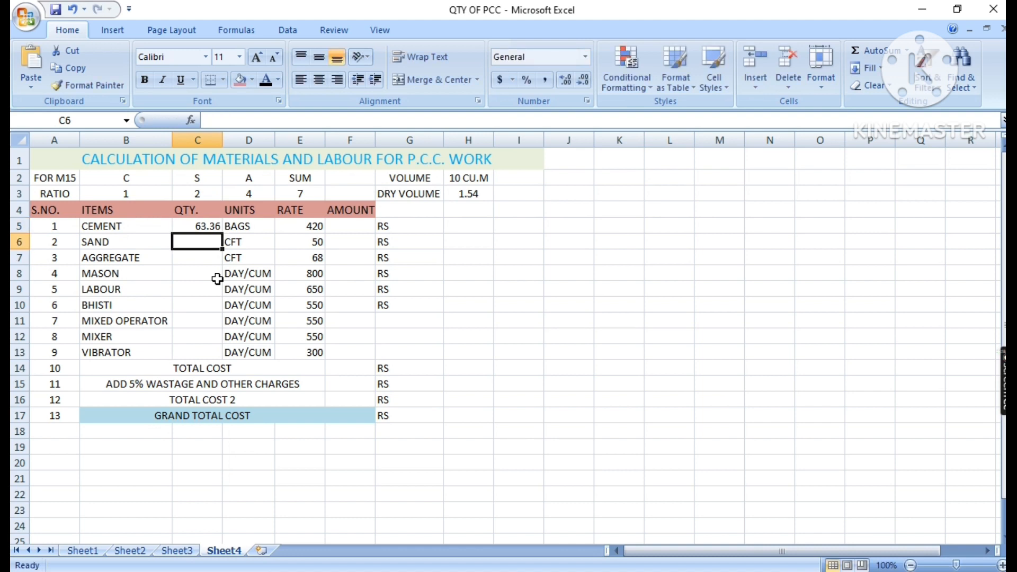
{"action": "type", "text": "155.4"}
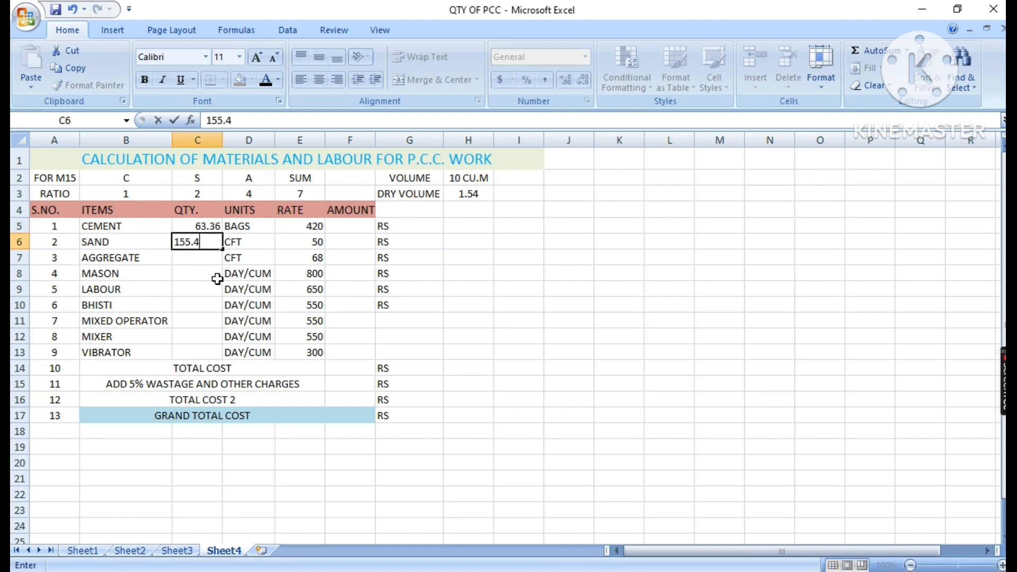
{"action": "key", "text": "Return"}
{"action": "type", "text": "310.78"}
{"action": "key", "text": "Return"}
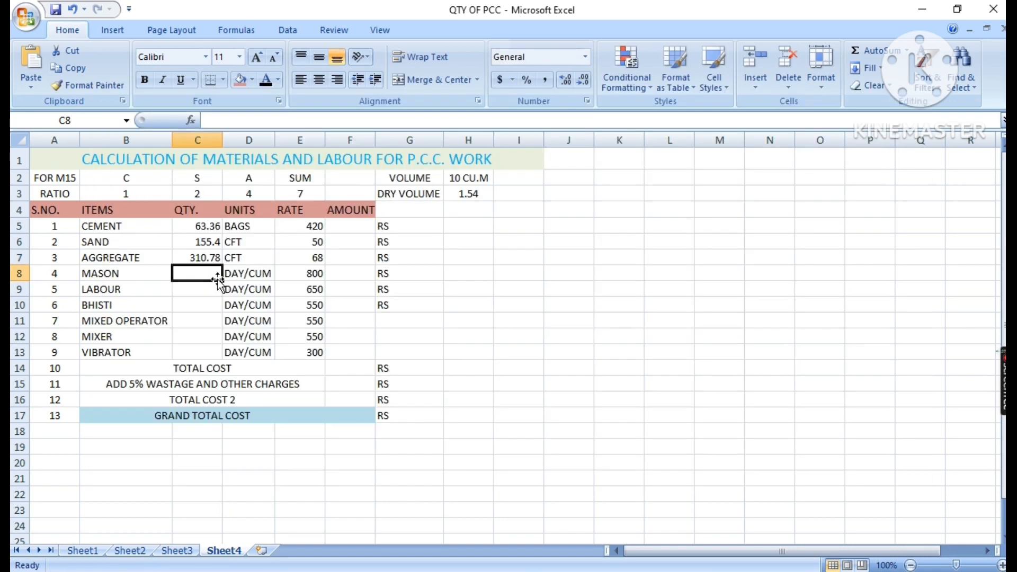
- Check the labour results in the Paint notes and enter the Excel quantities: mason 1.7, labour 18.3 and bhisti 8
{"action": "key", "text": "alt+Tab"}
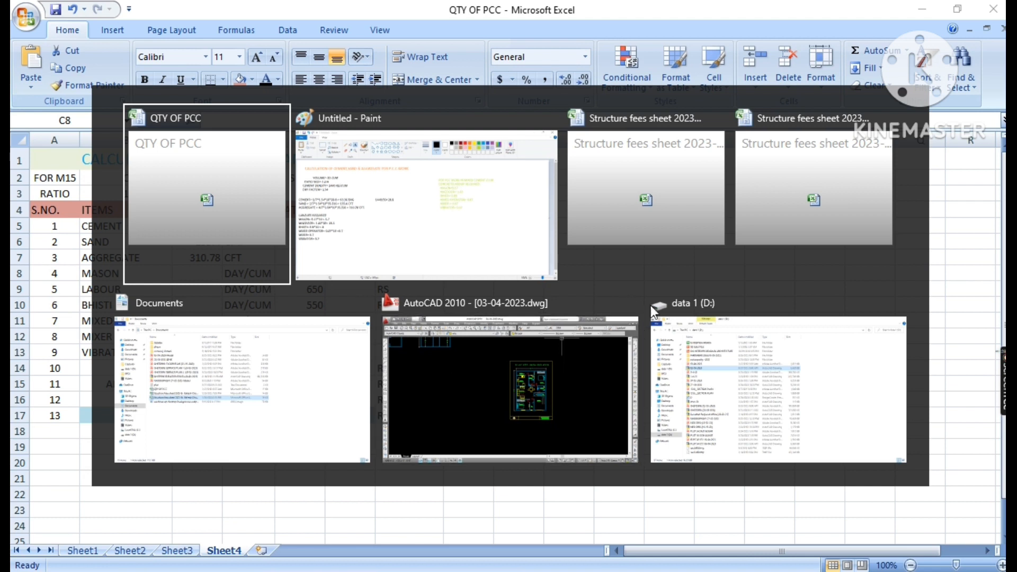
{"action": "left_click", "coordinate": [465, 217]}
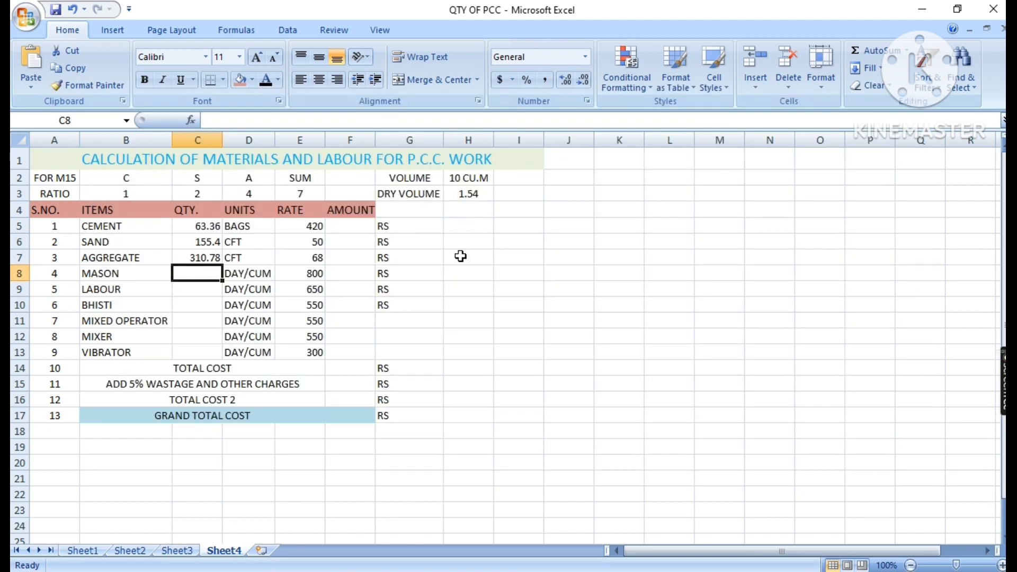
{"action": "key", "text": "alt+Tab"}
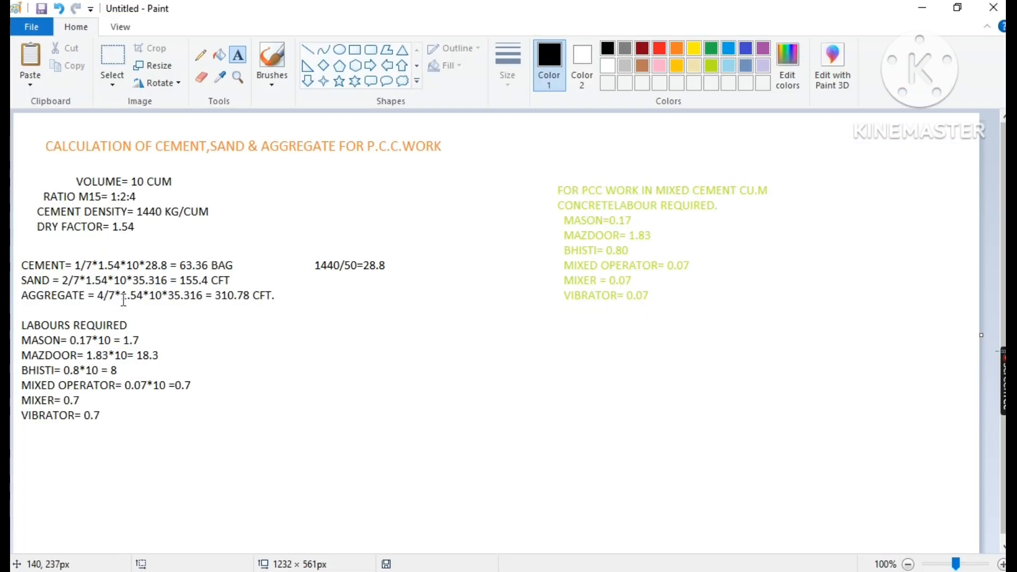
{"action": "key", "text": "alt+Tab"}
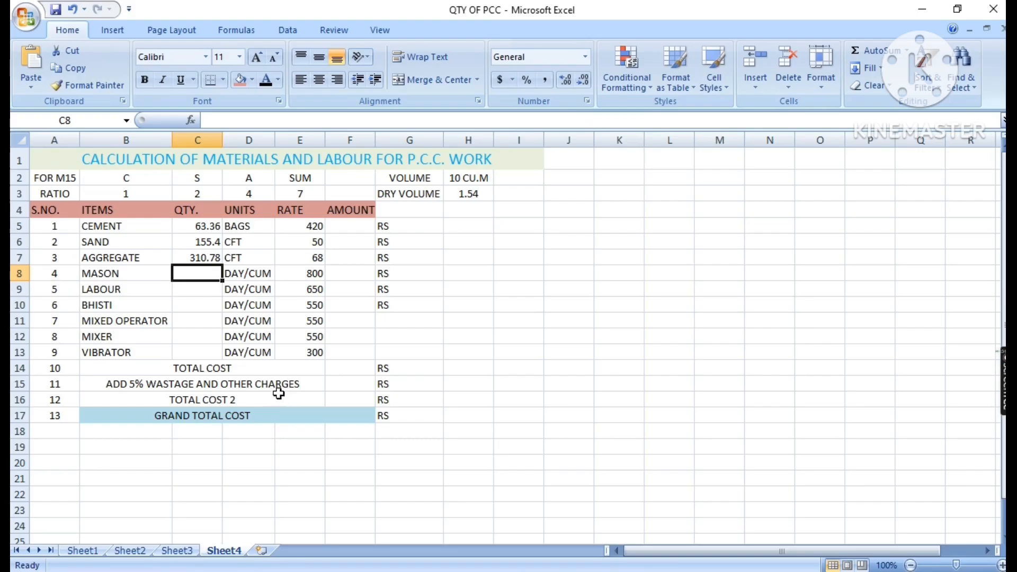
{"action": "type", "text": "1.7"}
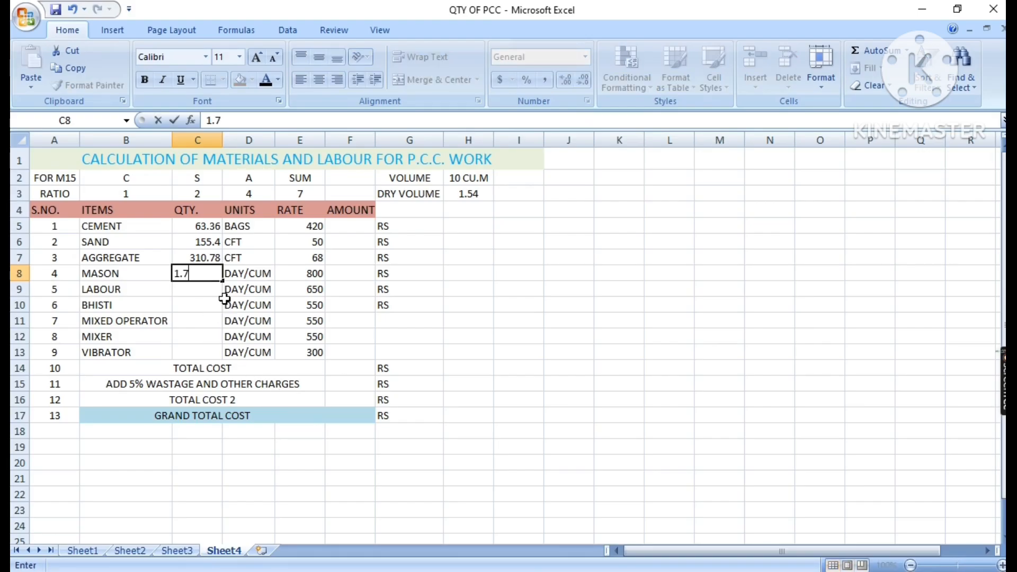
{"action": "key", "text": "Return"}
{"action": "type", "text": "18.3"}
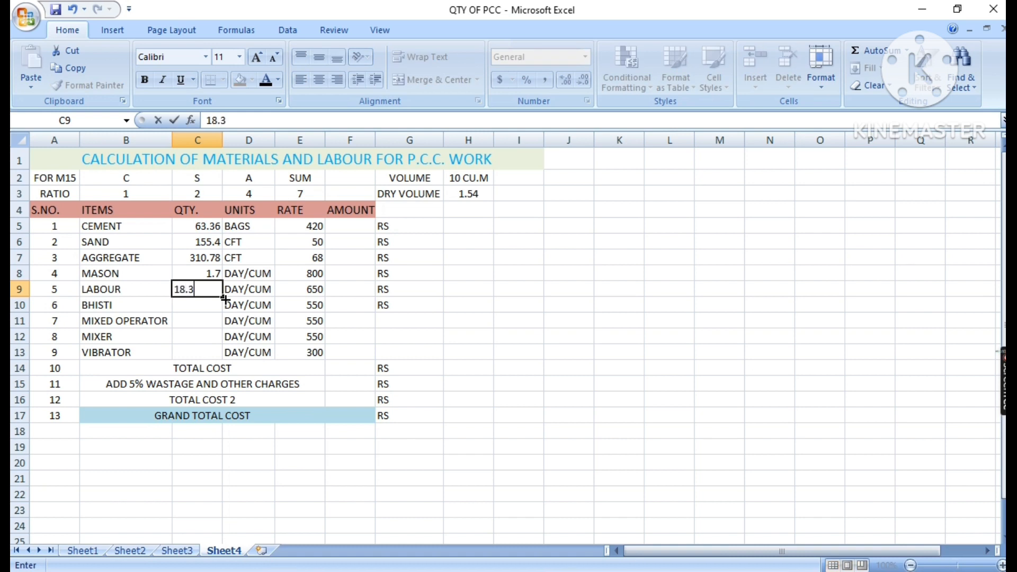
{"action": "key", "text": "Return"}
{"action": "type", "text": "8"}
{"action": "key", "text": "Return"}
- Enter a quantity of 0.7 for the mixed operator, mixer and vibrator rows
{"action": "type", "text": "0.7"}
{"action": "key", "text": "Return"}
{"action": "type", "text": "0.7"}
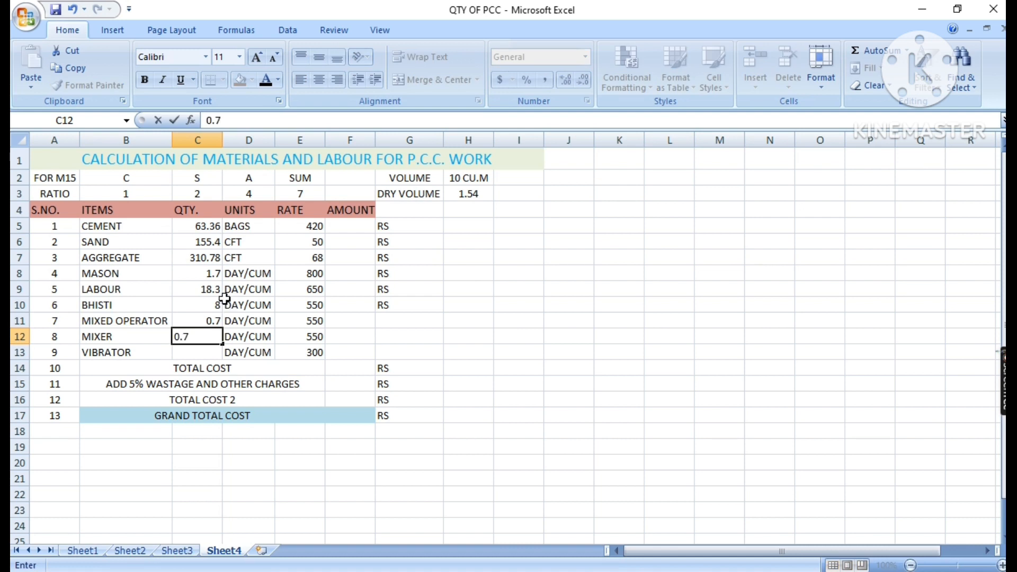
{"action": "key", "text": "Return"}
{"action": "key", "text": "ctrl+d"}
- Try to calculate the cement quantity in C5 with the formula =B3/E3*1.54*H2*28.8
{"action": "key", "text": "Up"}
{"action": "key", "text": "Up"}
{"action": "key", "text": "Up"}
{"action": "key", "text": "Up"}
{"action": "key", "text": "Up"}
{"action": "key", "text": "Up"}
{"action": "key", "text": "Up"}
{"action": "key", "text": "Up"}
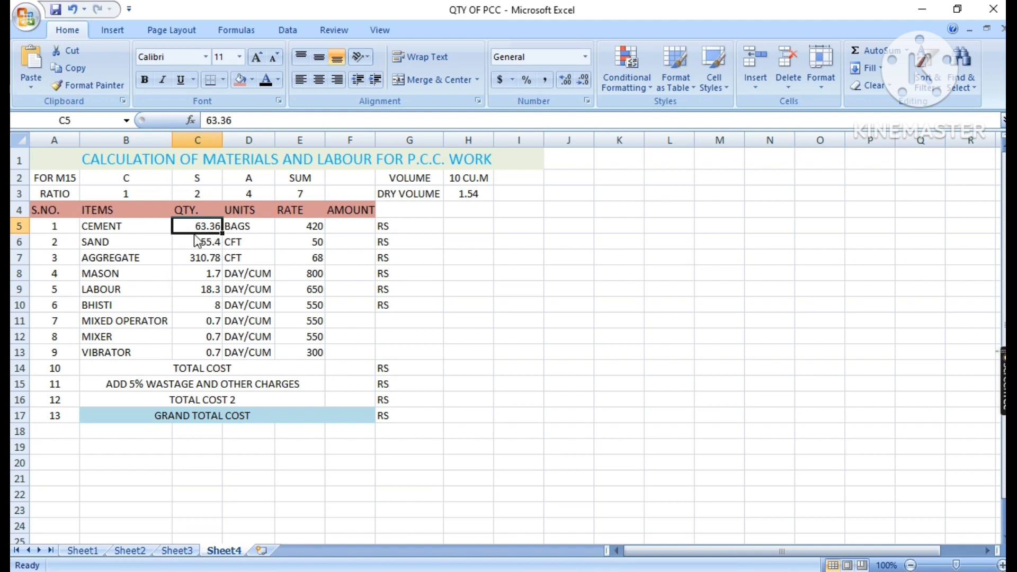
{"action": "double_click", "coordinate": [194, 225]}
{"action": "left_click", "coordinate": [201, 256]}
{"action": "left_click", "coordinate": [195, 227]}
{"action": "type", "text": "="}
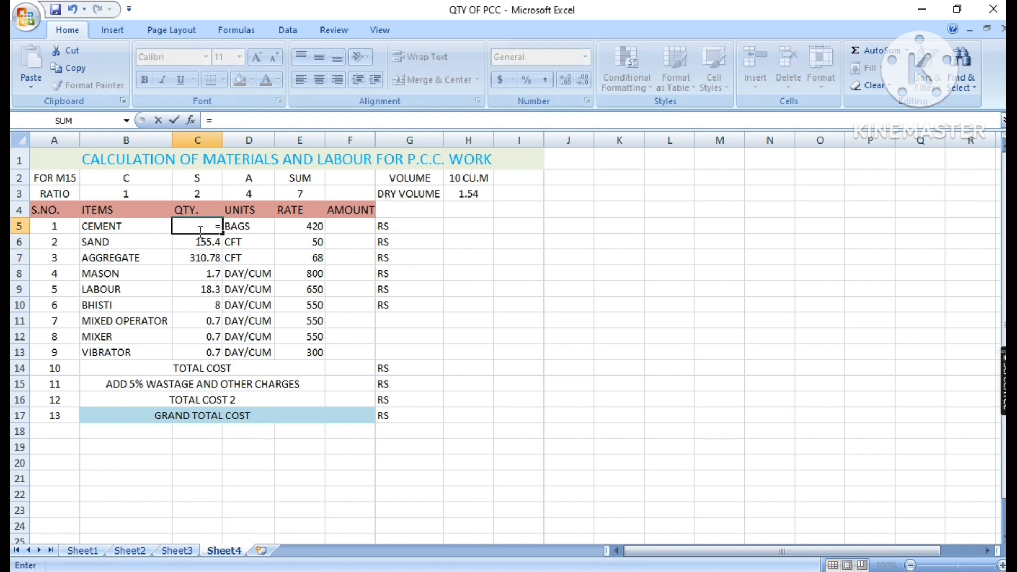
{"action": "left_click", "coordinate": [131, 198]}
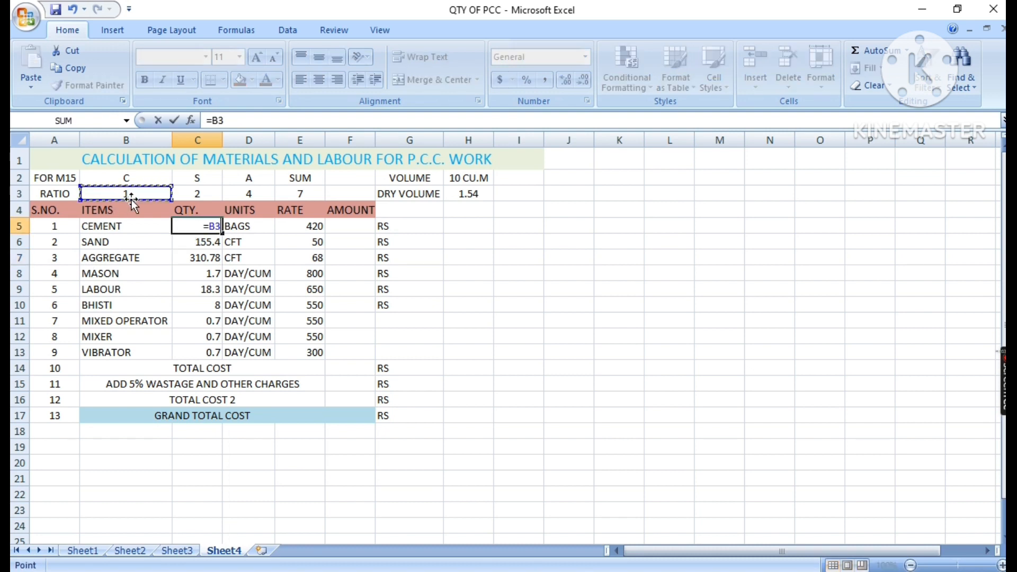
{"action": "type", "text": "/"}
{"action": "left_click", "coordinate": [301, 194]}
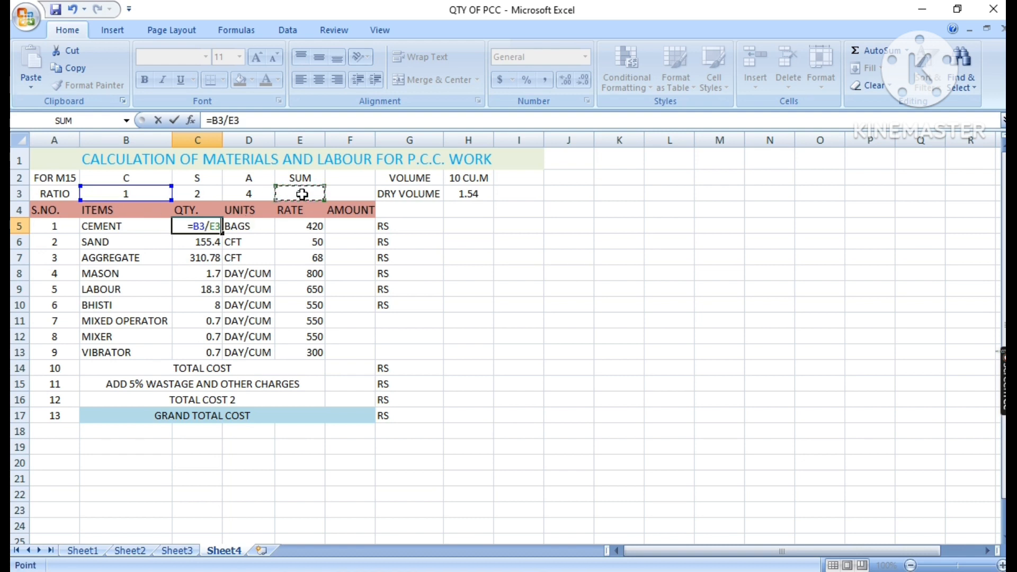
{"action": "type", "text": "*1."}
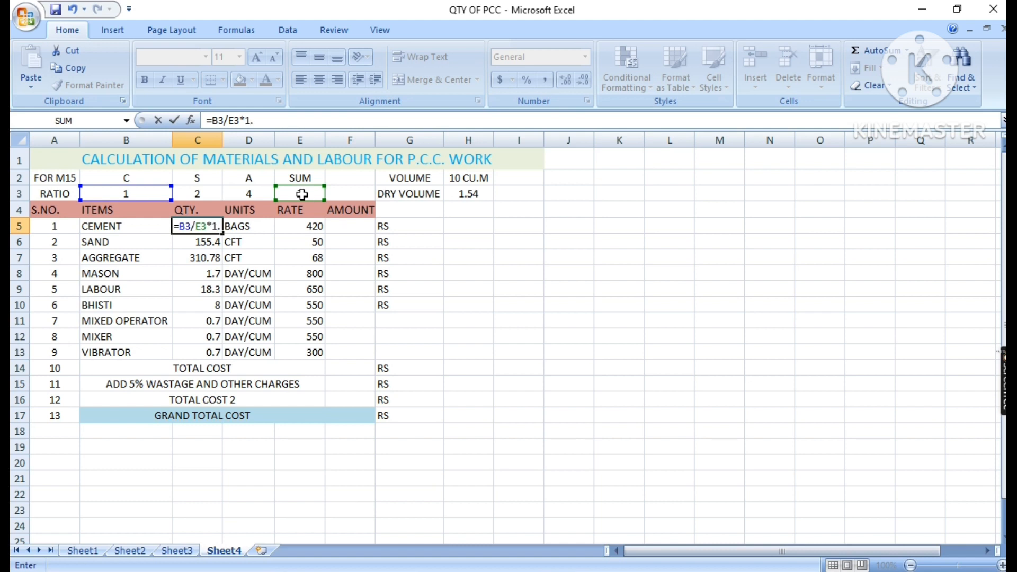
{"action": "type", "text": "54"}
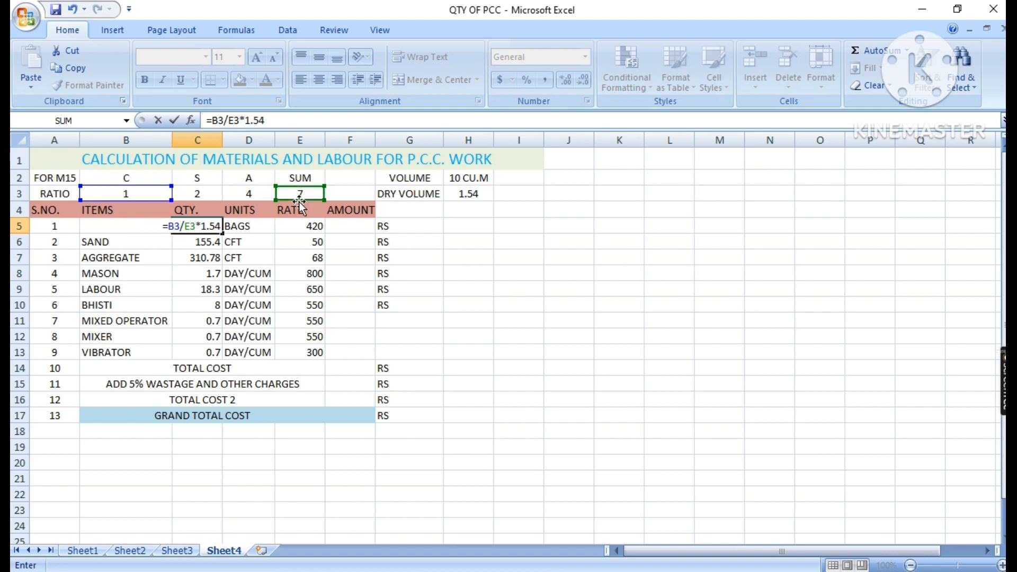
{"action": "type", "text": "*"}
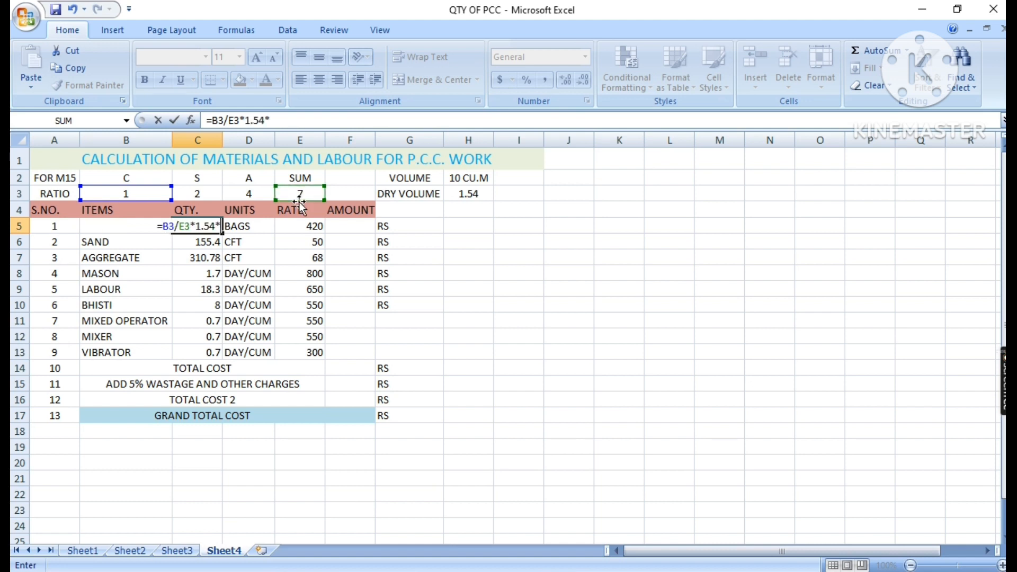
{"action": "left_click", "coordinate": [455, 180]}
{"action": "type", "text": "*"}
{"action": "type", "text": "28.8"}
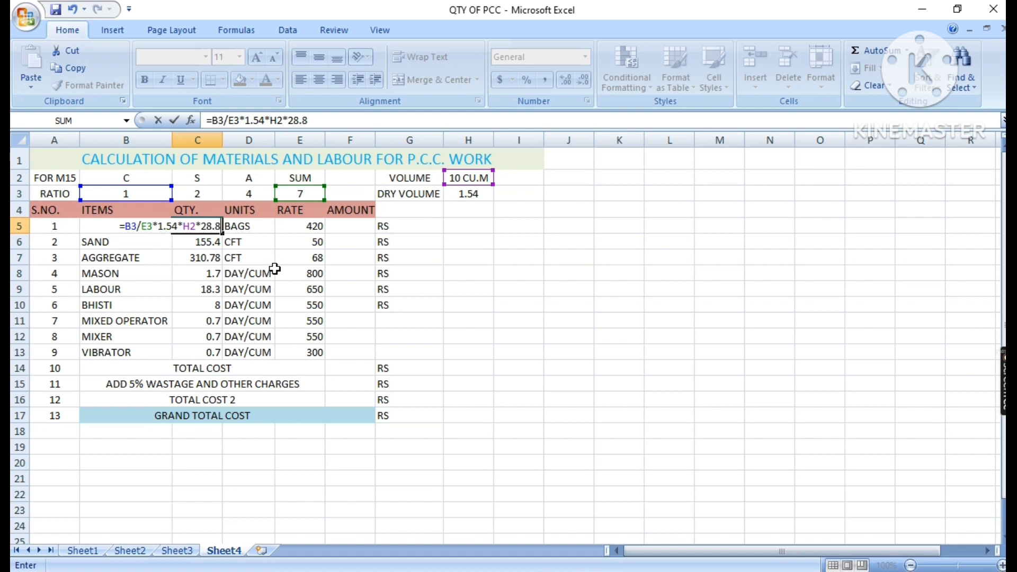
{"action": "key", "text": "Return"}
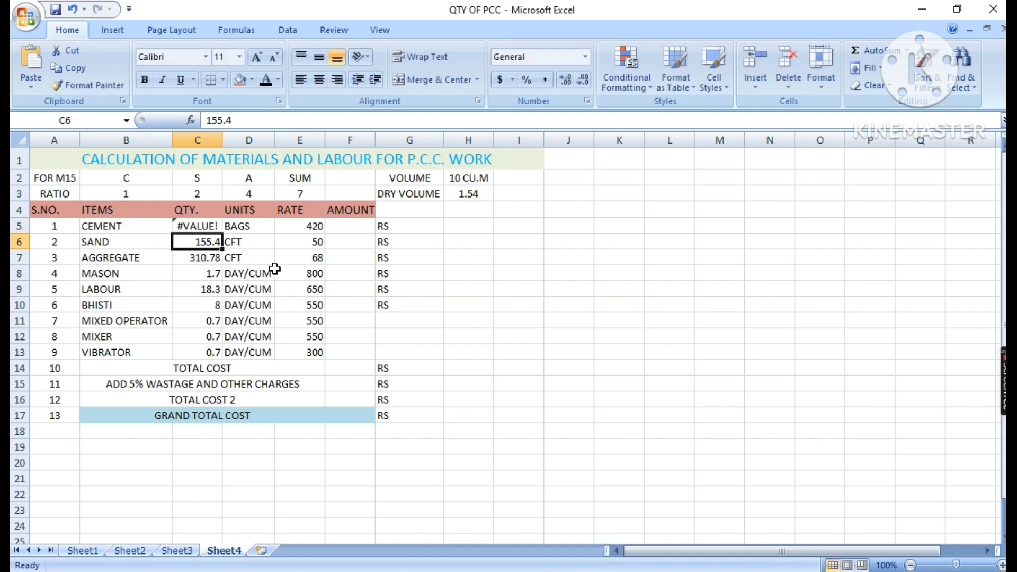
- Try to calculate the cement quantity in C5 with the dry volume cell referenced, using =B3/E3*H3*H2*28.8
{"action": "left_click", "coordinate": [185, 229]}
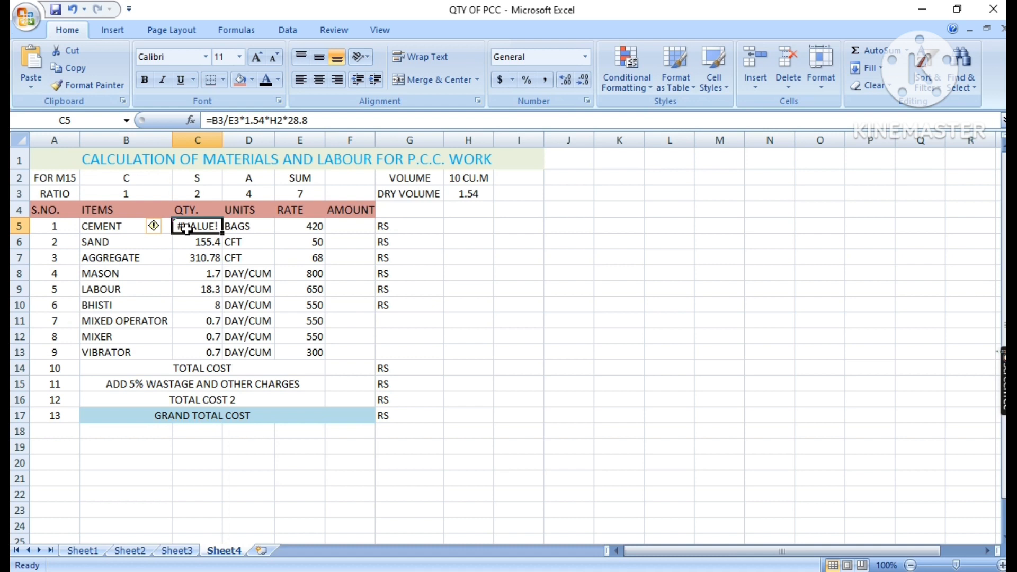
{"action": "type", "text": "="}
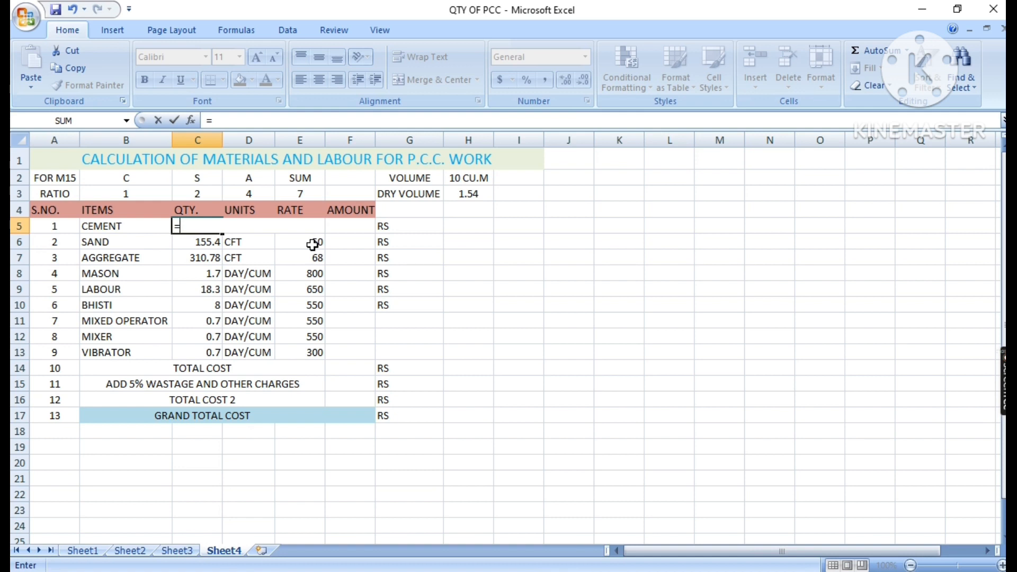
{"action": "type", "text": "1"}
{"action": "key", "text": "BackSpace"}
{"action": "left_click", "coordinate": [134, 195]}
{"action": "type", "text": "/"}
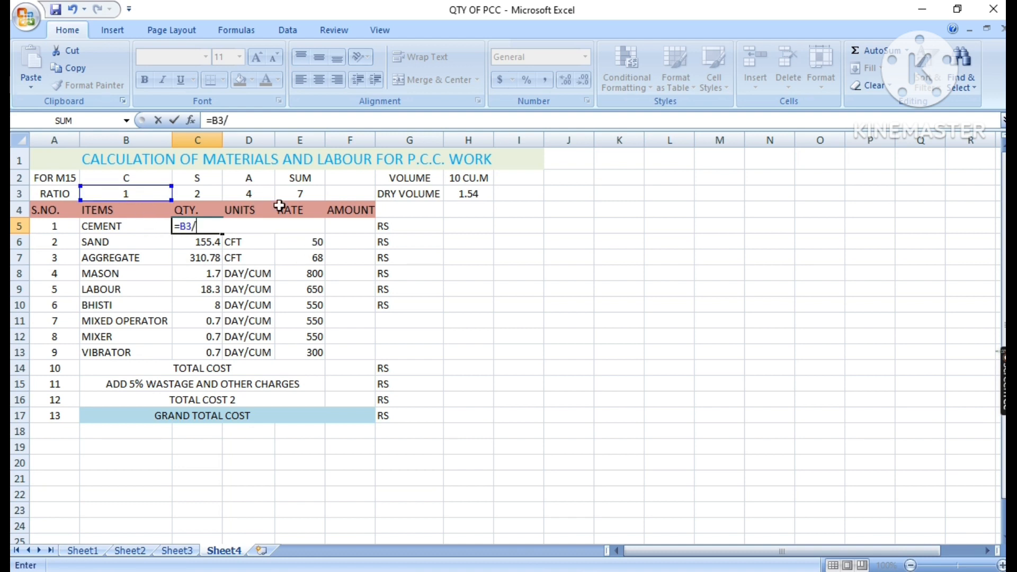
{"action": "left_click", "coordinate": [304, 196]}
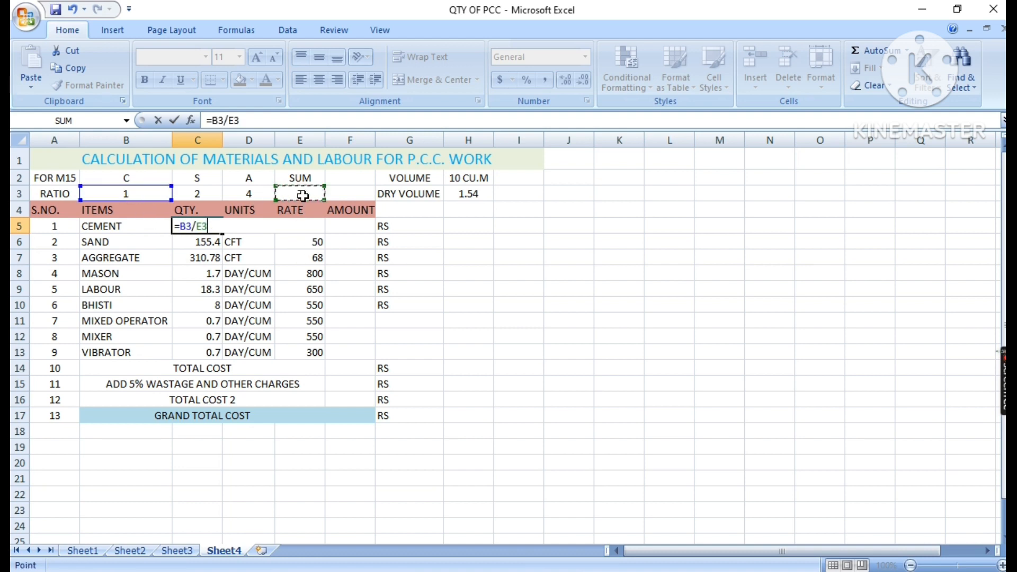
{"action": "type", "text": "*"}
{"action": "left_click", "coordinate": [462, 197]}
{"action": "type", "text": "*"}
{"action": "left_click", "coordinate": [468, 182]}
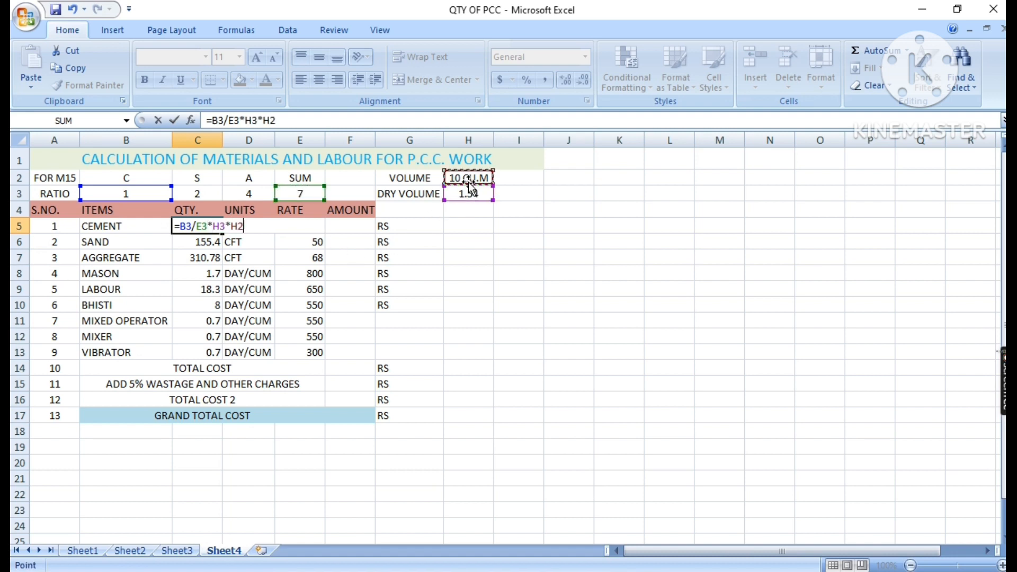
{"action": "type", "text": "*28.8"}
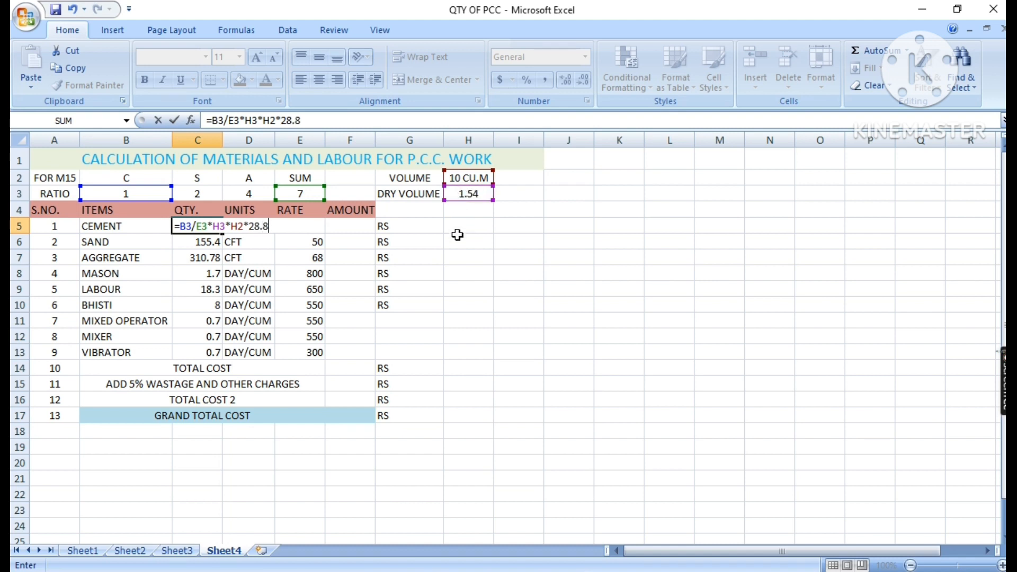
{"action": "key", "text": "Return"}
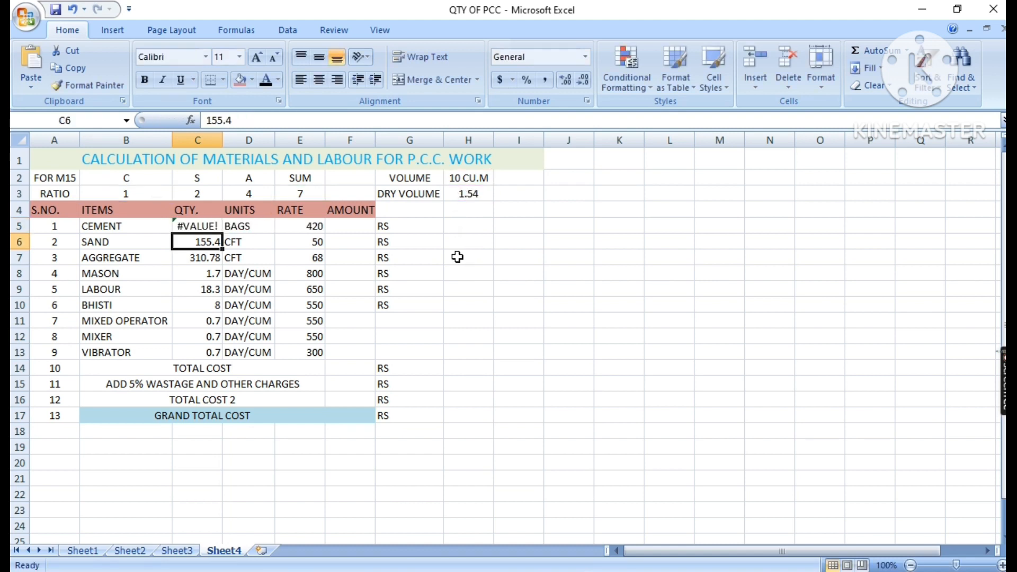
- Check the cement result in the Paint notes and enter 63.36 as the cement quantity in the Excel sheet
{"action": "left_click", "coordinate": [189, 229]}
{"action": "type", "text": "63.2"}
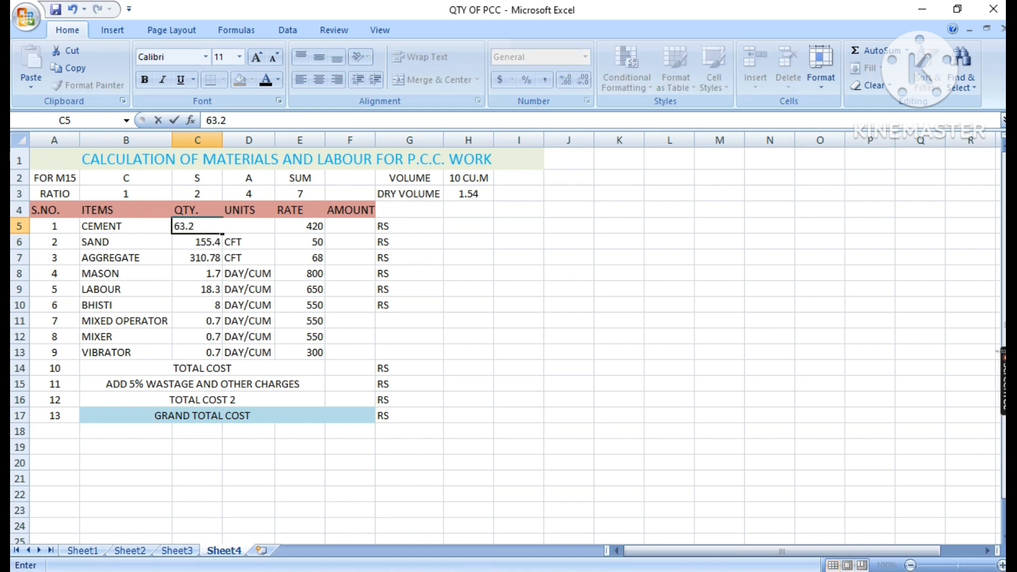
{"action": "key", "text": "alt+Tab"}
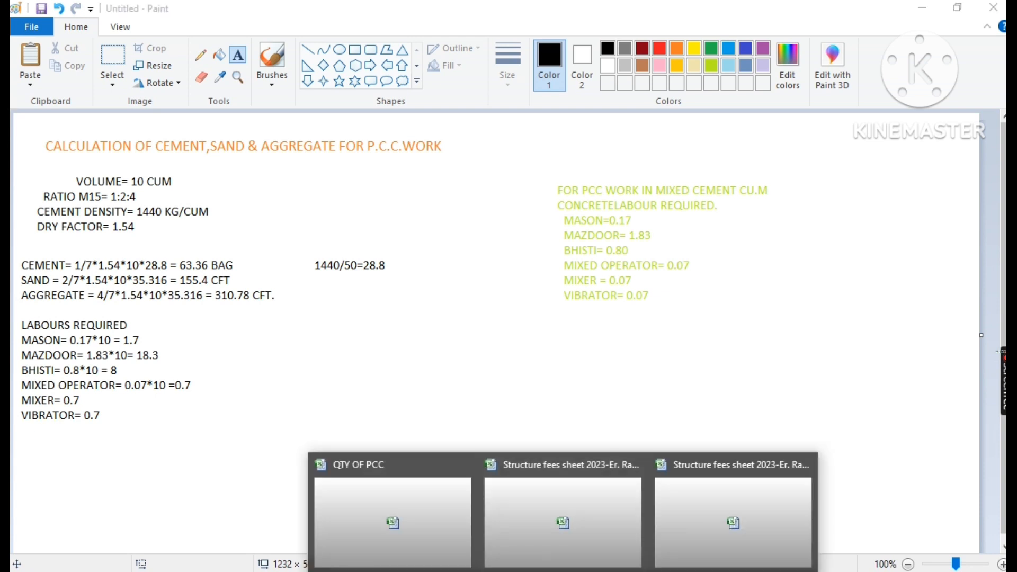
{"action": "left_click", "coordinate": [443, 527]}
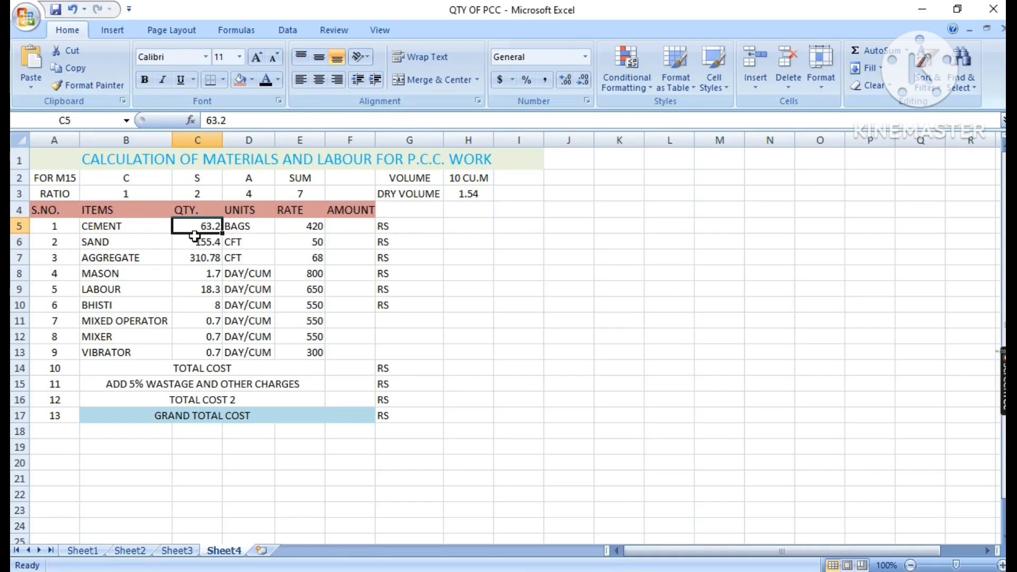
{"action": "type", "text": "63.36"}
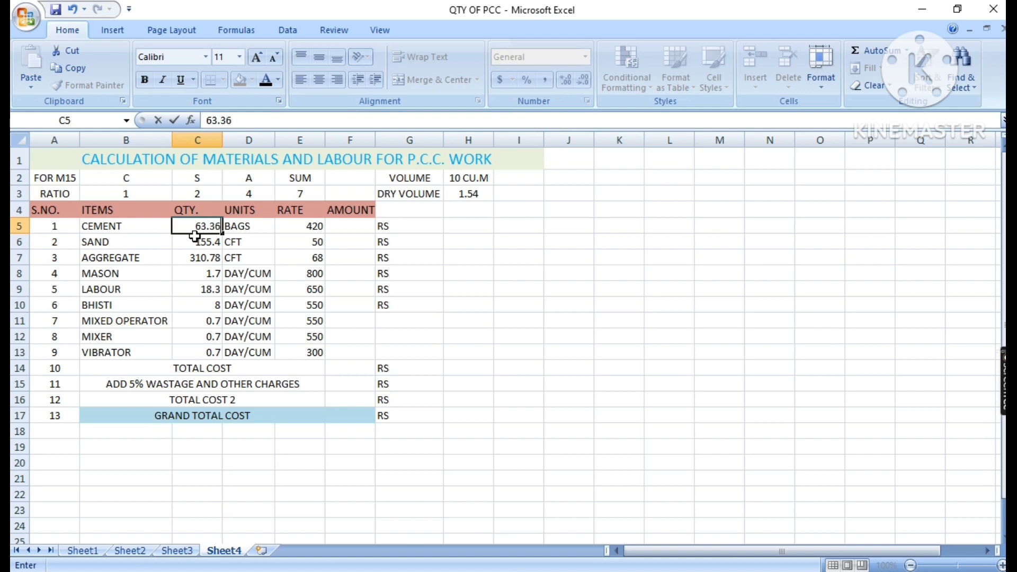
{"action": "left_click", "coordinate": [229, 352]}
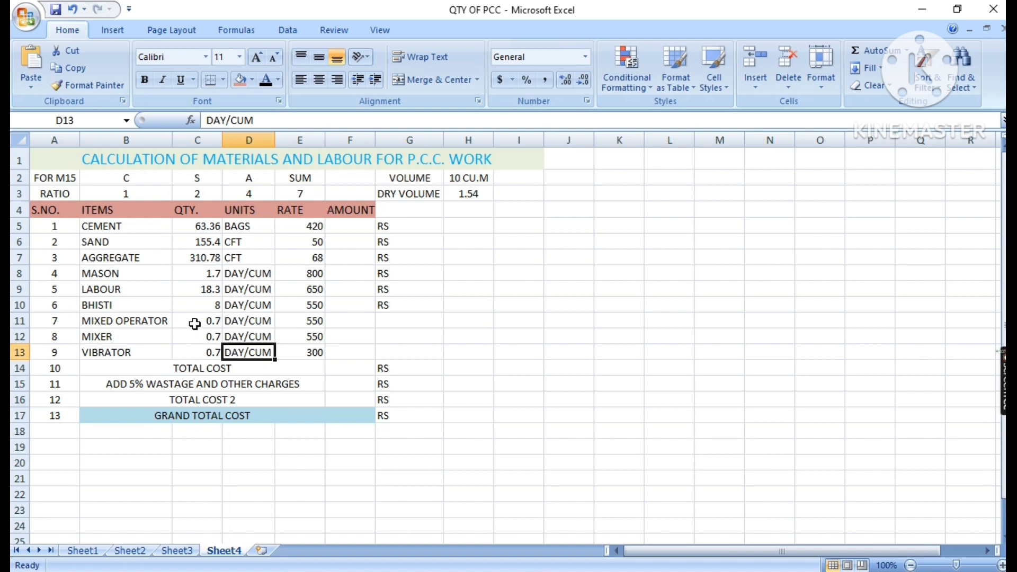
- Calculate the cement amount in F5 as quantity times rate with the formula =C5*E5
{"action": "left_click", "coordinate": [345, 231]}
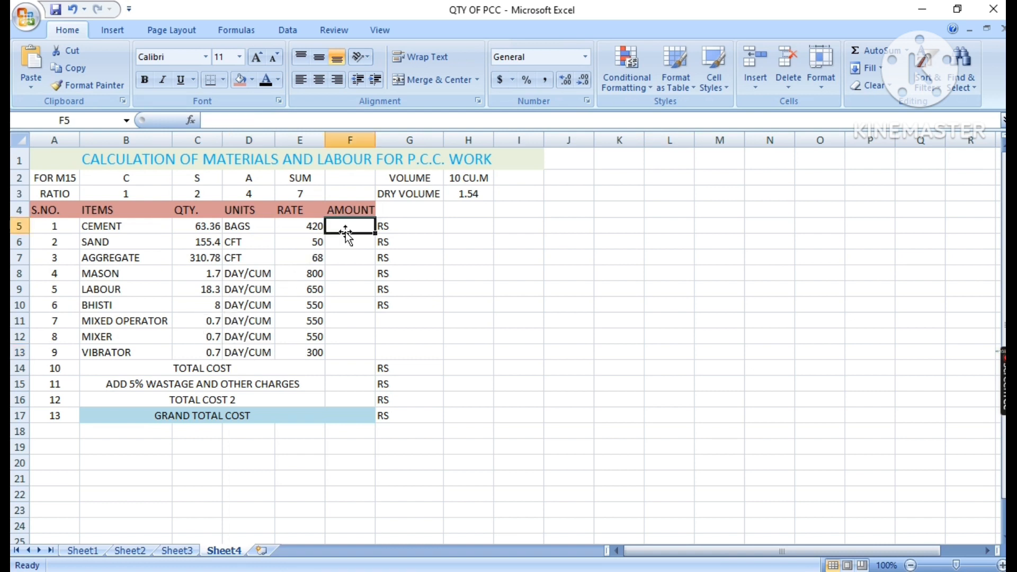
{"action": "type", "text": "="}
{"action": "left_click", "coordinate": [211, 225]}
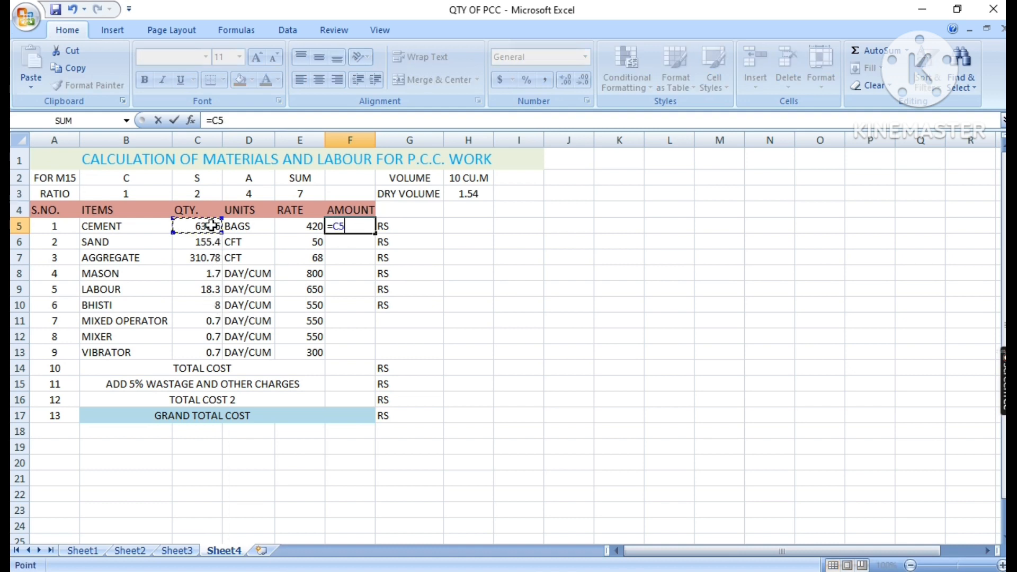
{"action": "type", "text": "*"}
{"action": "left_click", "coordinate": [307, 230]}
{"action": "key", "text": "Return"}
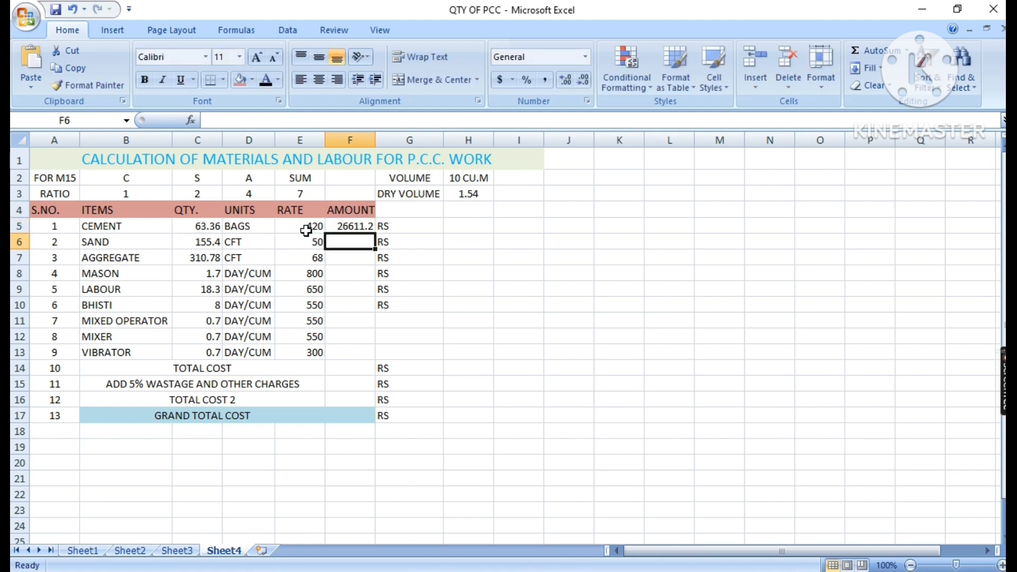
- Calculate the sand amount in F6 as quantity times rate with the formula =C6*E6
{"action": "type", "text": "="}
{"action": "left_click", "coordinate": [209, 241]}
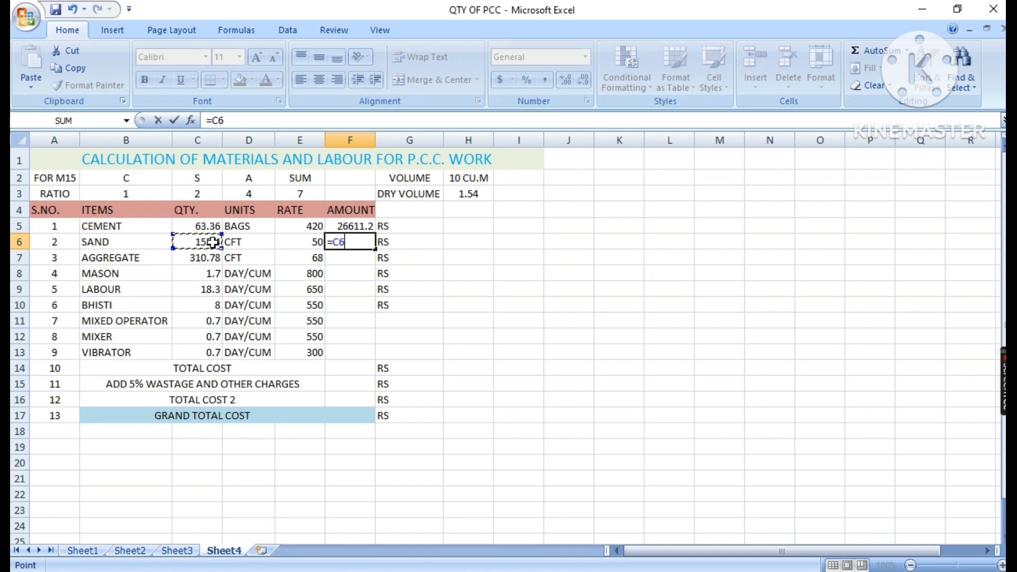
{"action": "type", "text": "*"}
{"action": "left_click", "coordinate": [305, 244]}
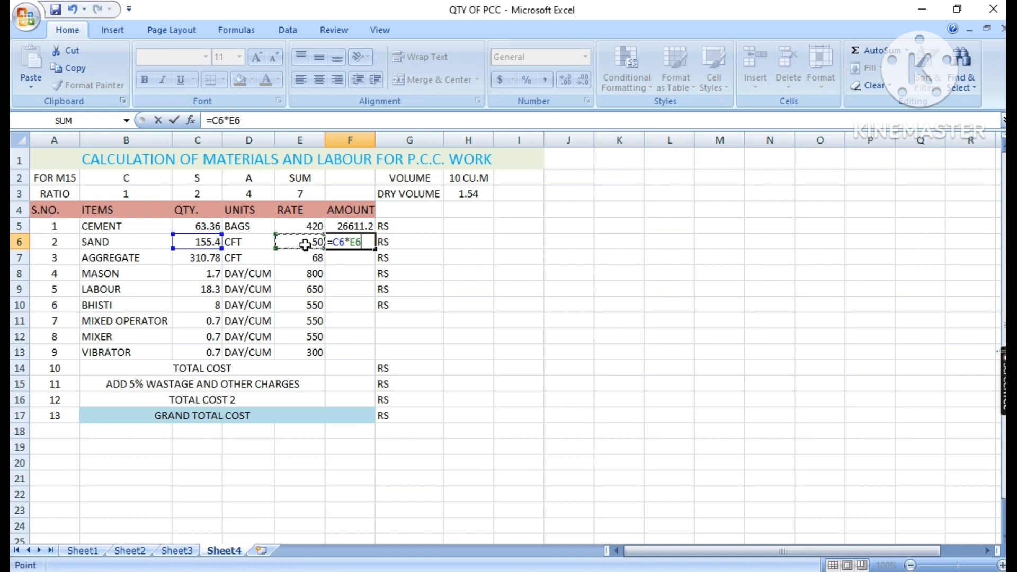
{"action": "key", "text": "Return"}
- Calculate the aggregate amount in F7 as quantity times rate with the formula =C7*E7
{"action": "type", "text": "="}
{"action": "left_click", "coordinate": [194, 257]}
{"action": "type", "text": "*"}
{"action": "left_click", "coordinate": [280, 256]}
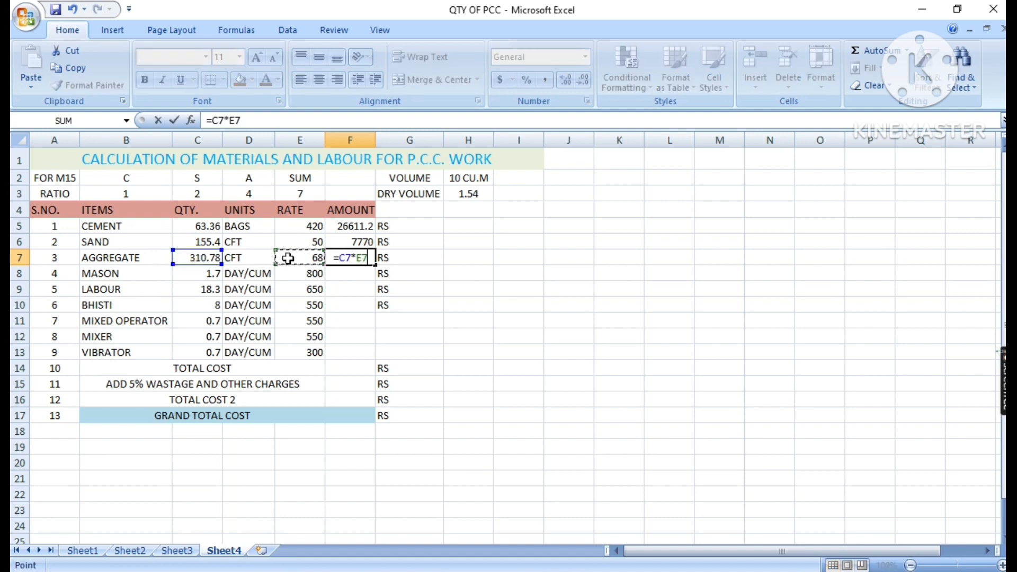
{"action": "key", "text": "Return"}
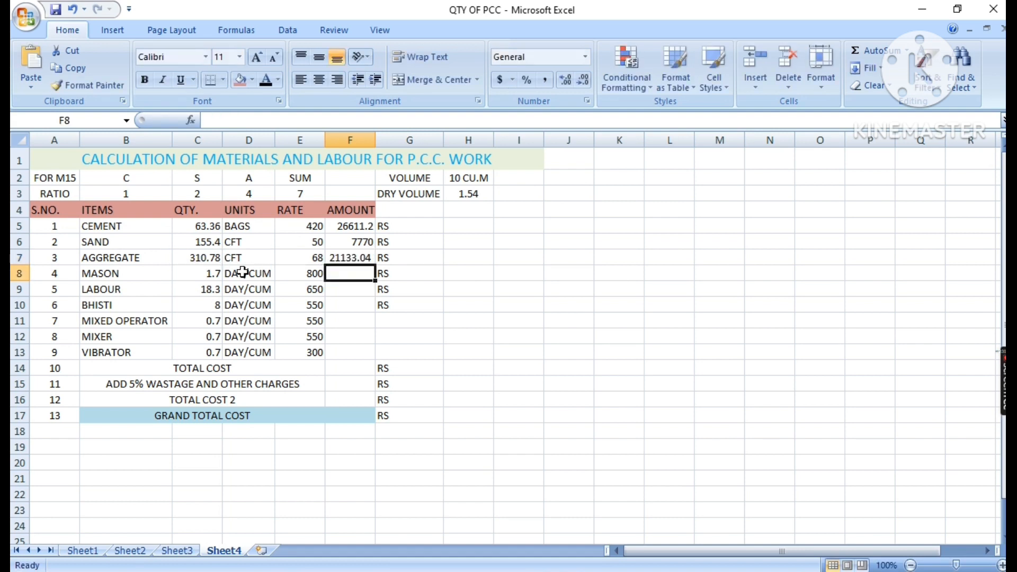
- Calculate the mason amount in F8 as quantity times rate with the formula =C8*E8
{"action": "type", "text": "="}
{"action": "left_click", "coordinate": [214, 276]}
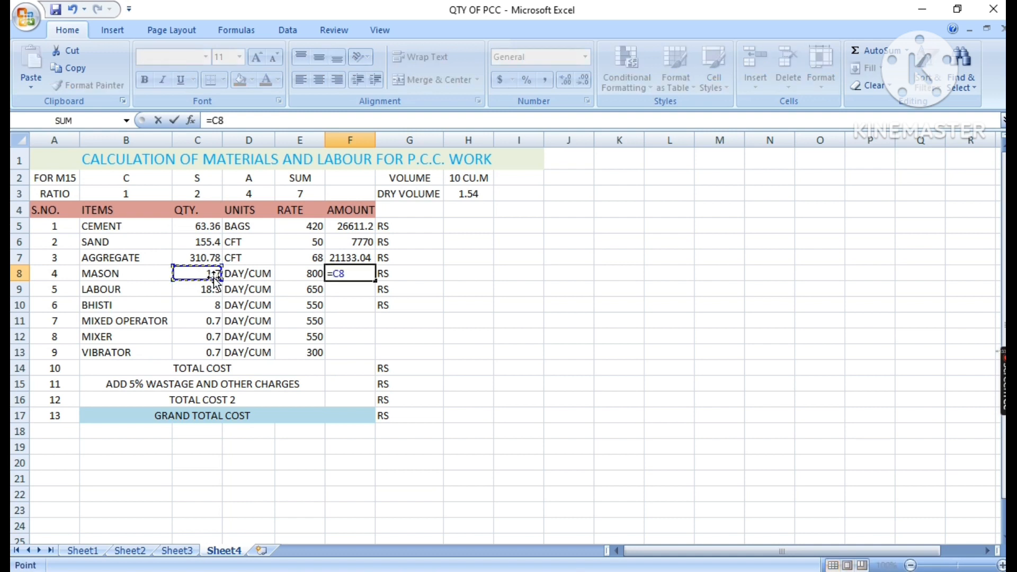
{"action": "type", "text": "*"}
{"action": "left_click", "coordinate": [299, 276]}
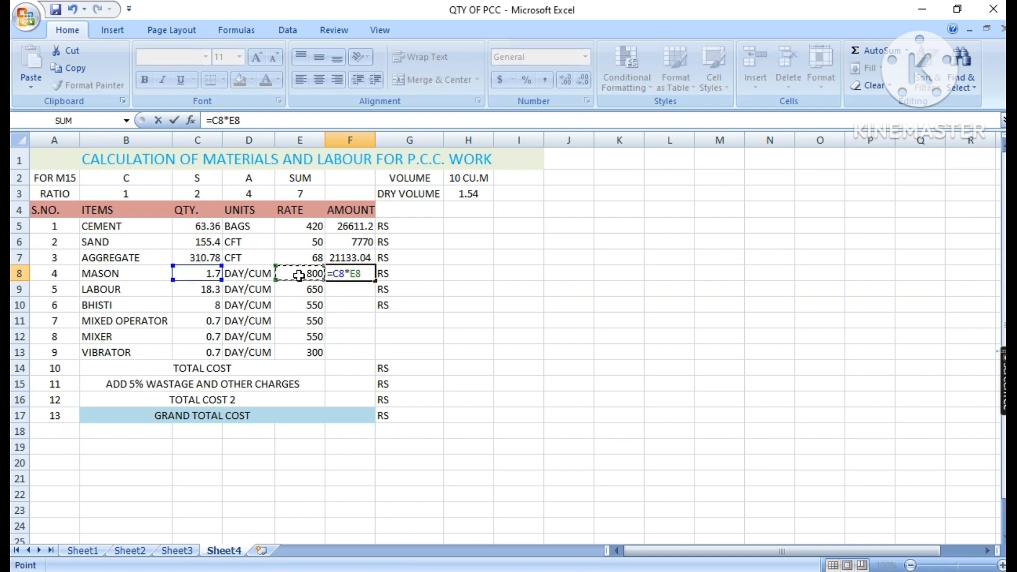
{"action": "key", "text": "Return"}
- Calculate the labour amount in F9 as quantity times rate with the formula =C9*E9
{"action": "type", "text": "="}
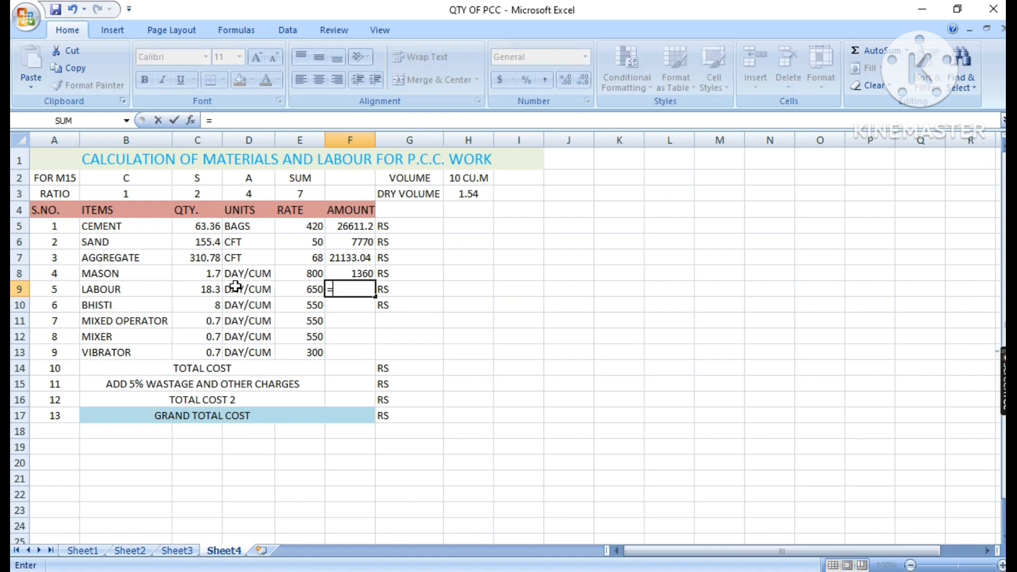
{"action": "left_click", "coordinate": [219, 289]}
{"action": "type", "text": "*"}
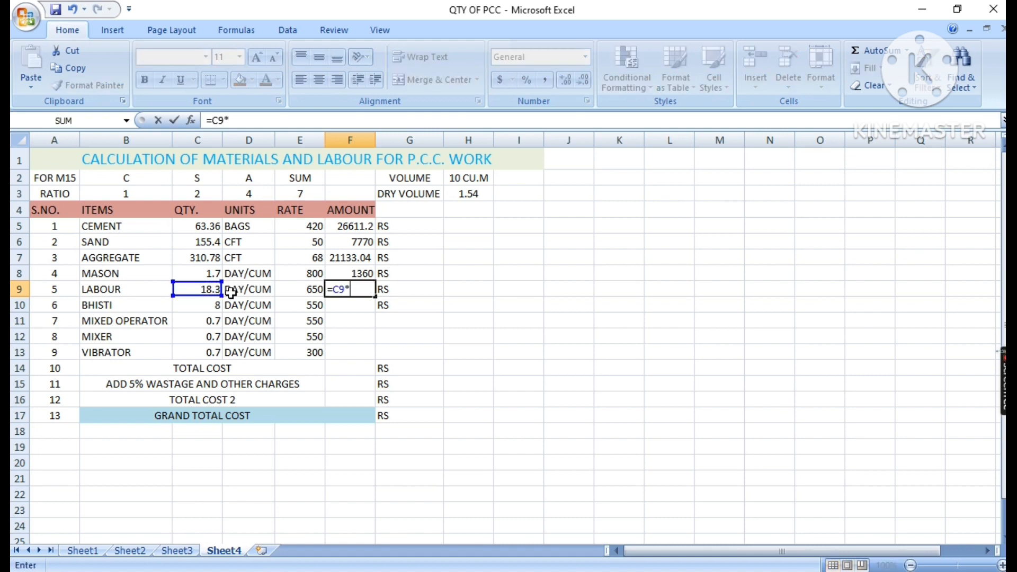
{"action": "left_click", "coordinate": [297, 291]}
{"action": "key", "text": "Return"}
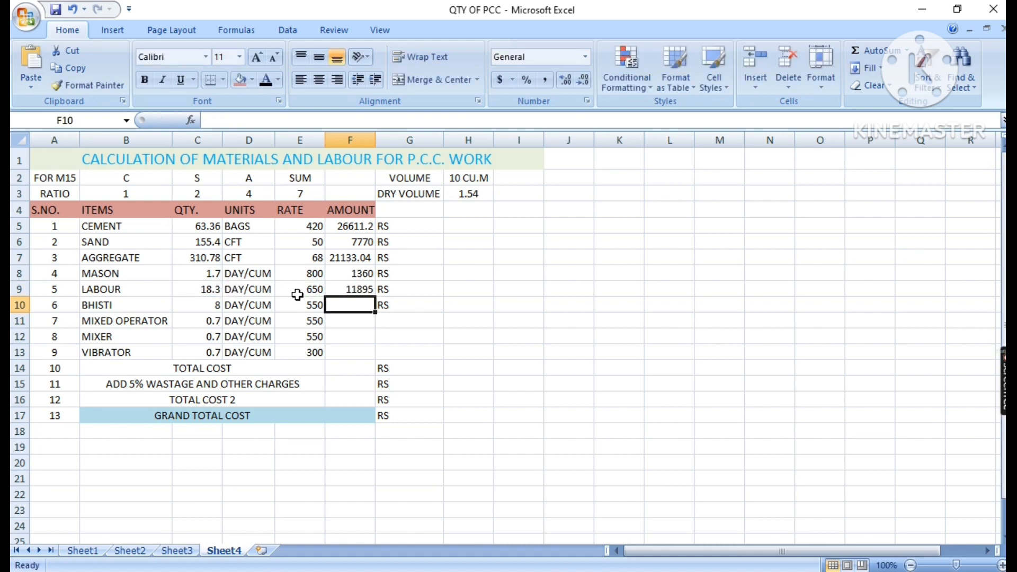
- Calculate the bhisti amount in F10 as quantity times rate with the formula =C10*E10
{"action": "type", "text": "="}
{"action": "left_click", "coordinate": [217, 305]}
{"action": "type", "text": "*"}
{"action": "left_click", "coordinate": [303, 309]}
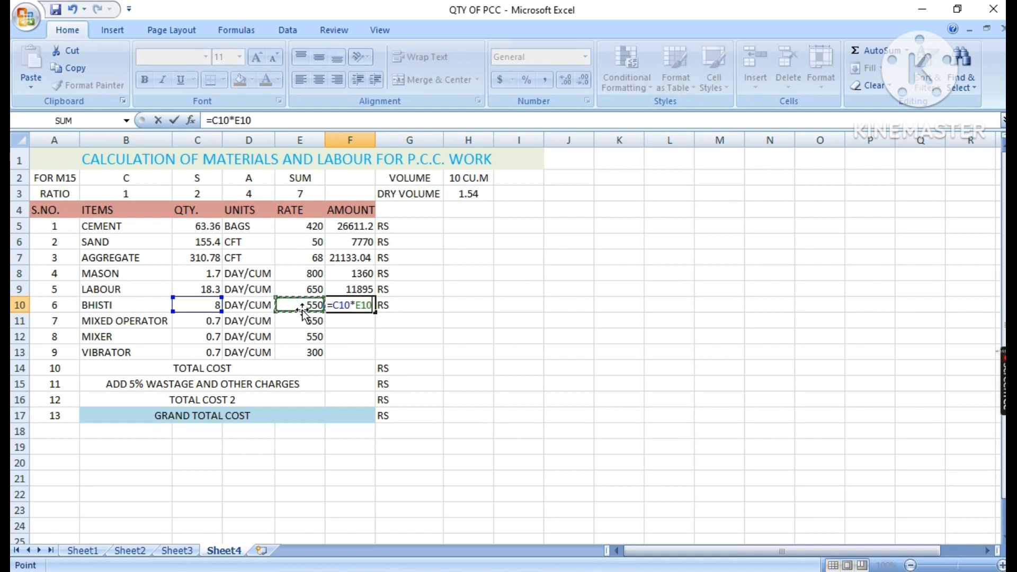
{"action": "key", "text": "Return"}
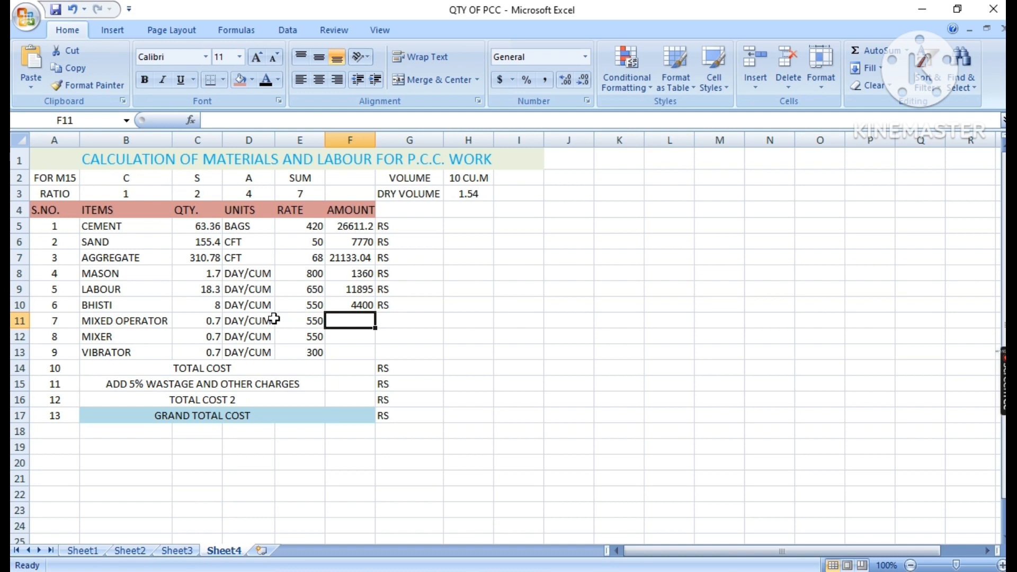
{"action": "left_click", "coordinate": [214, 323]}
{"action": "type", "text": "="}
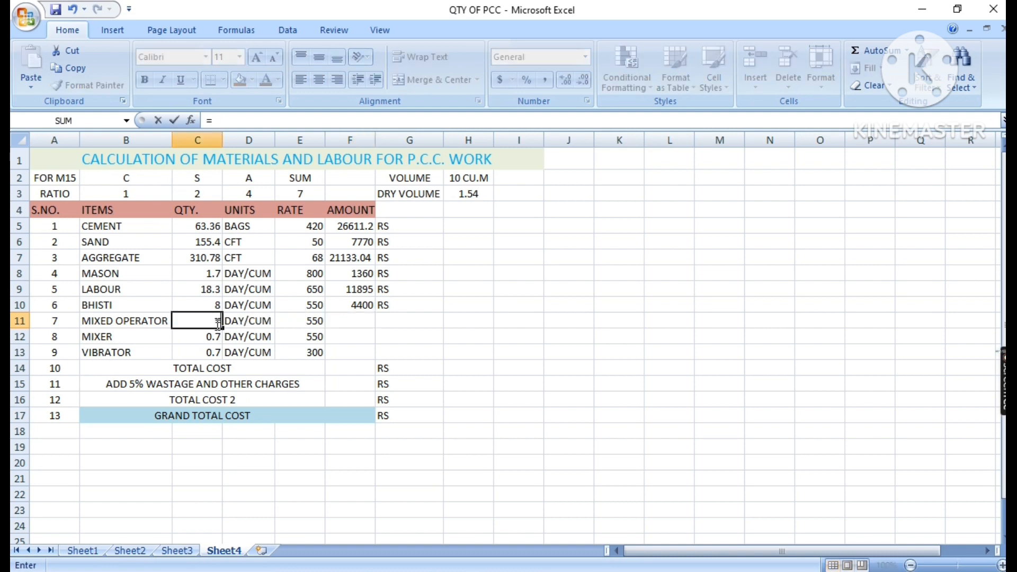
{"action": "left_click", "coordinate": [349, 336]}
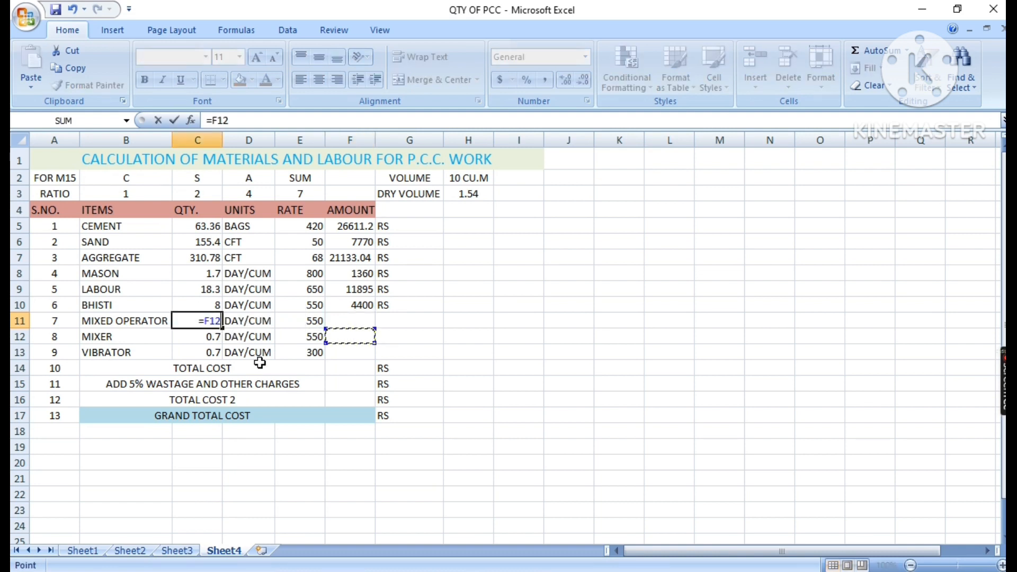
{"action": "left_click", "coordinate": [346, 477]}
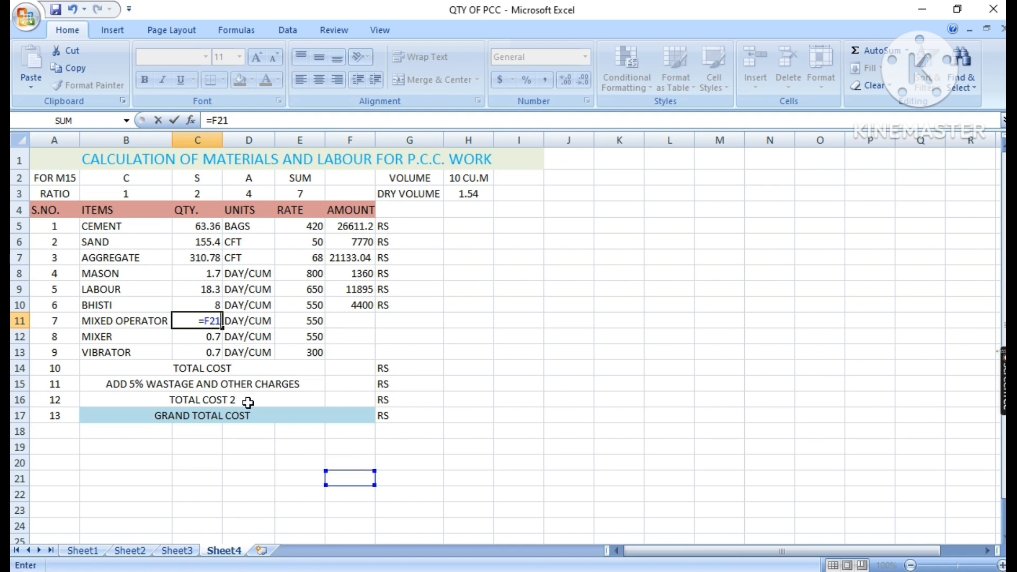
{"action": "key", "text": "BackSpace"}
{"action": "key", "text": "BackSpace"}
{"action": "key", "text": "BackSpace"}
{"action": "key", "text": "BackSpace"}
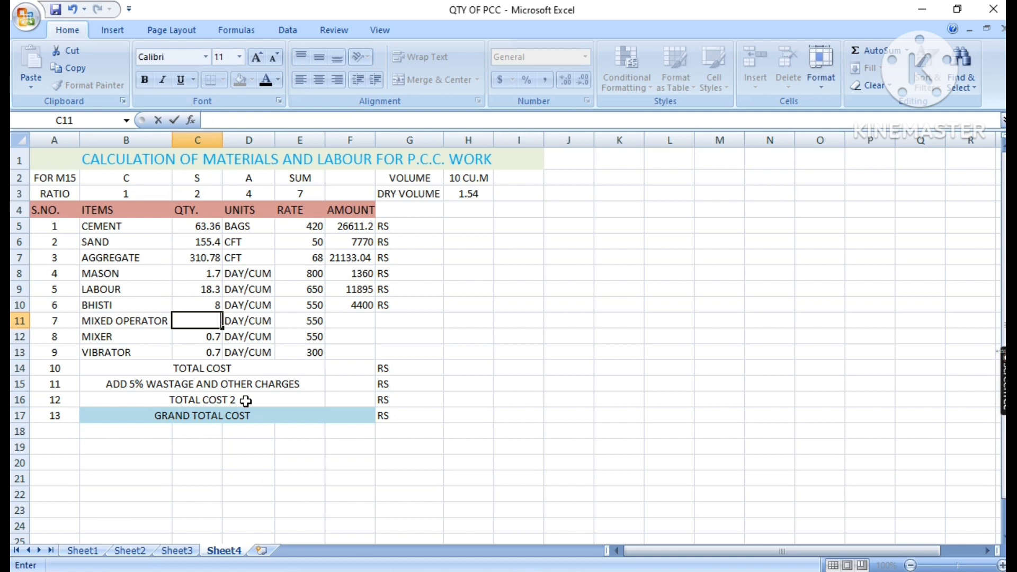
{"action": "left_click", "coordinate": [304, 457]}
{"action": "left_click", "coordinate": [210, 322]}
{"action": "type", "text": "0.7"}
{"action": "left_click", "coordinate": [568, 415]}
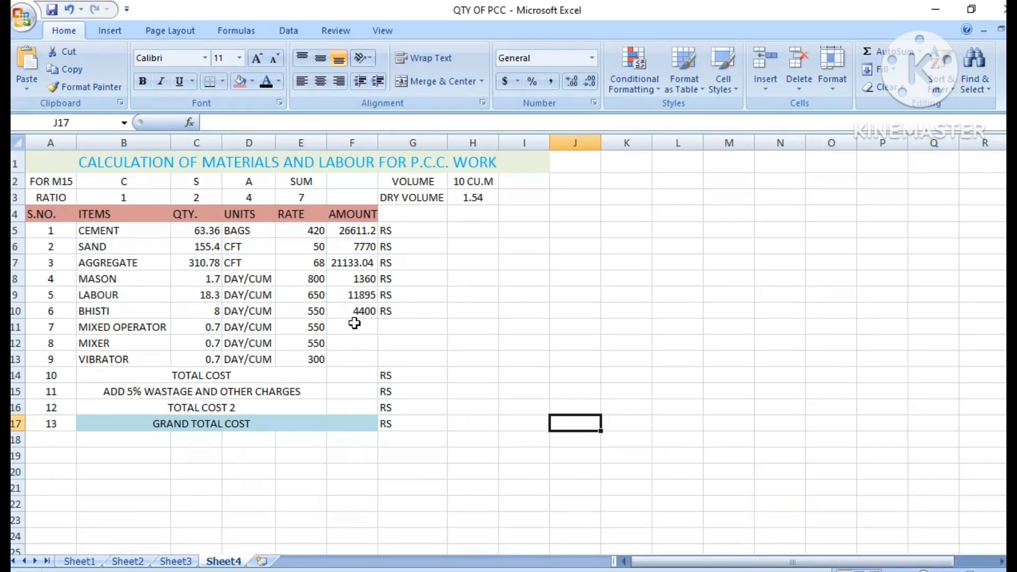
- Calculate the mixed operator amount in F11 as quantity times rate with the formula =C11*E11
{"action": "left_click", "coordinate": [354, 323]}
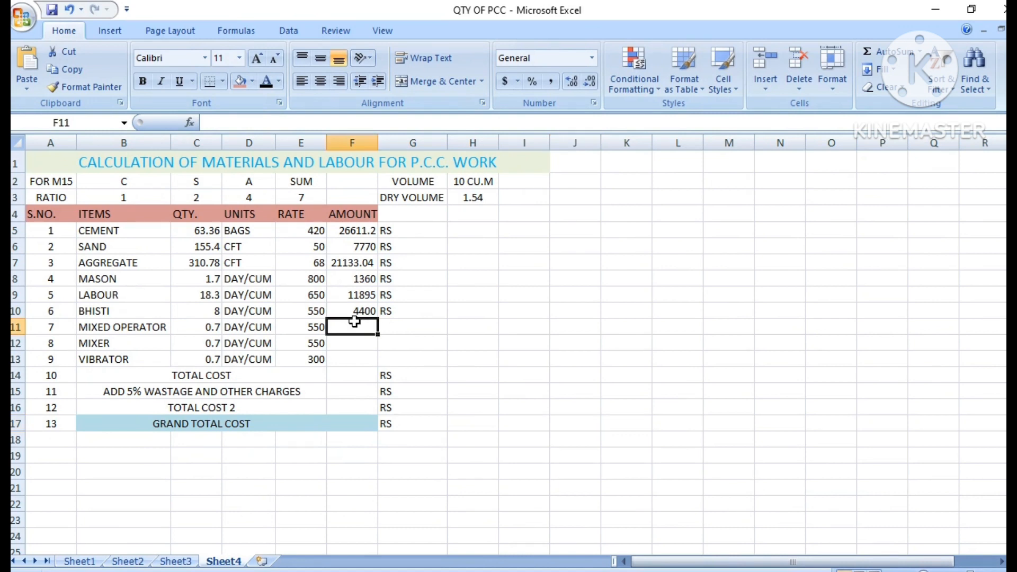
{"action": "type", "text": "="}
{"action": "left_click", "coordinate": [214, 327]}
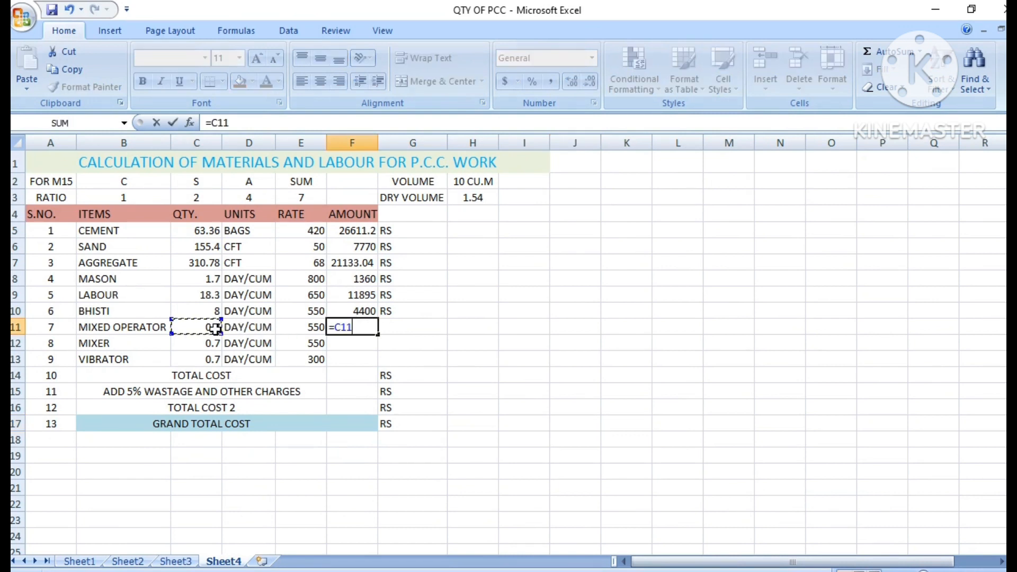
{"action": "type", "text": "*"}
{"action": "left_click", "coordinate": [299, 332]}
{"action": "key", "text": "Return"}
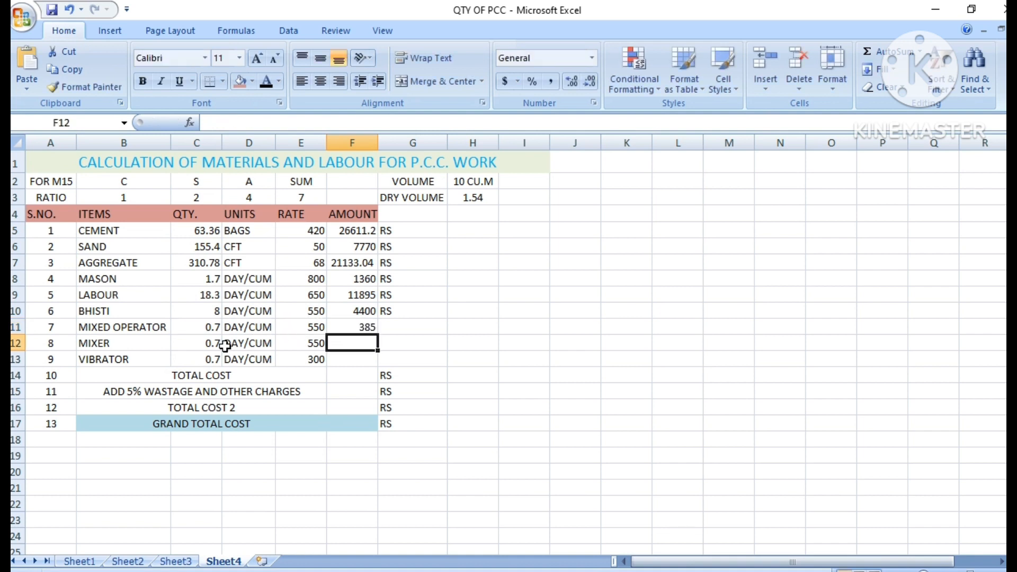
- Calculate the mixer amount in F12 as quantity times rate with the formula =C12*E12
{"action": "type", "text": "="}
{"action": "left_click", "coordinate": [200, 347]}
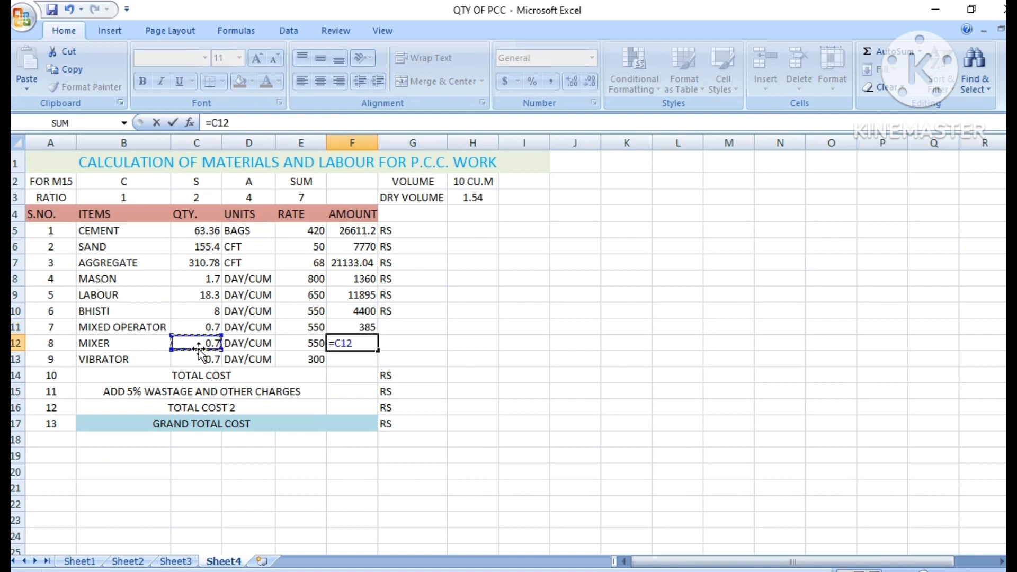
{"action": "type", "text": "*"}
{"action": "left_click", "coordinate": [291, 347]}
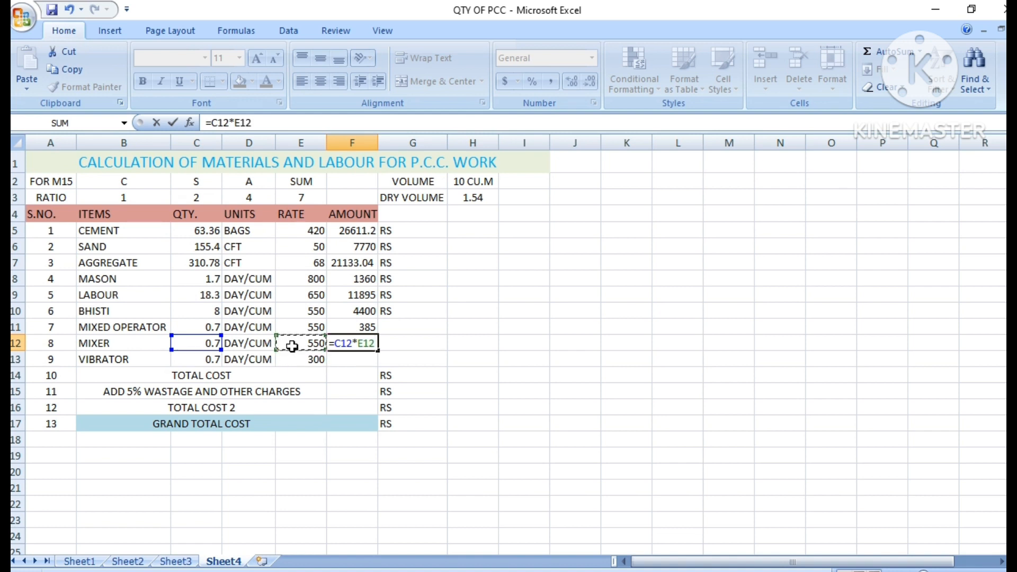
{"action": "key", "text": "Return"}
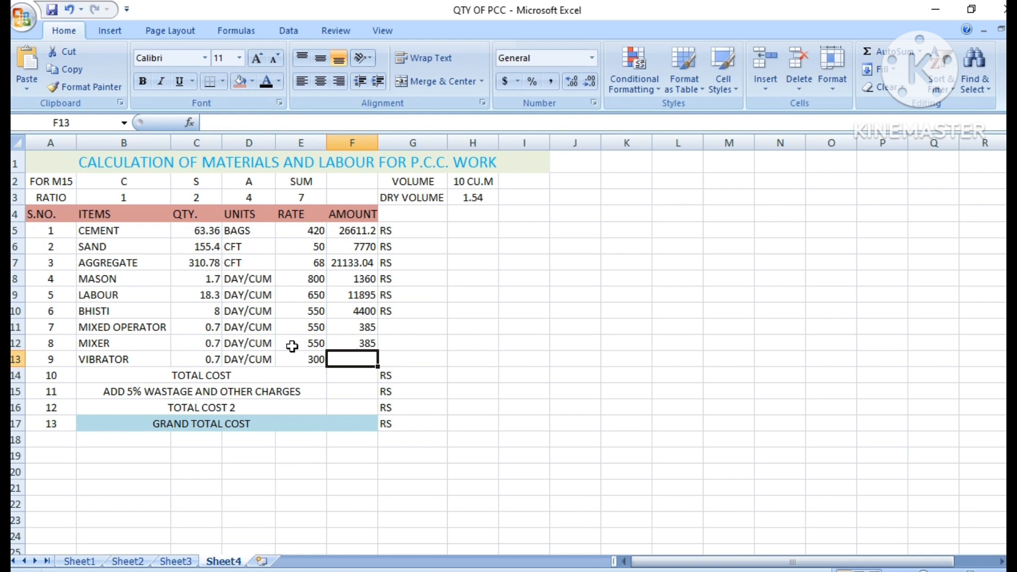
- Calculate the vibrator amount in F13 as quantity times rate with the formula =C13*E13
{"action": "type", "text": "="}
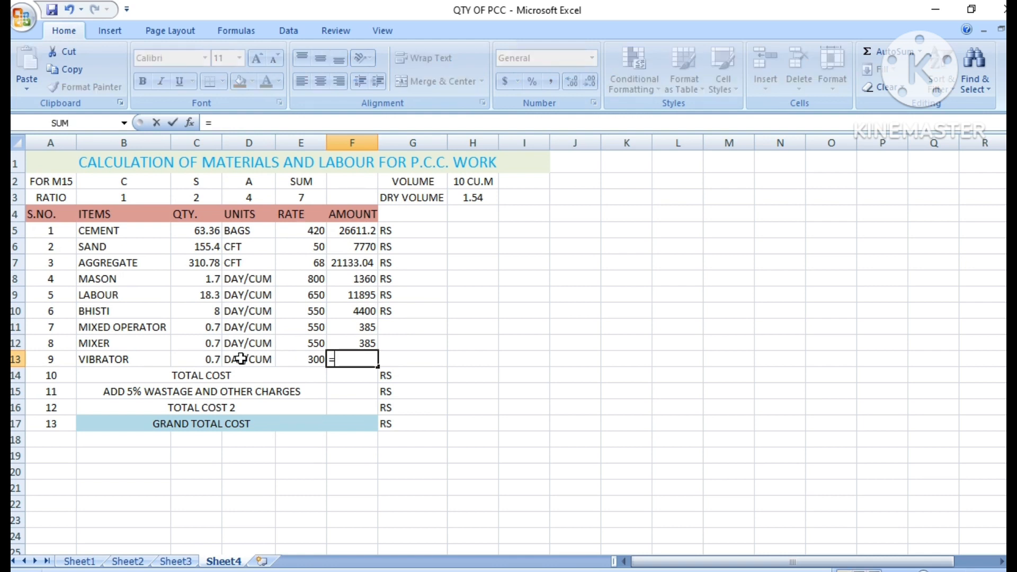
{"action": "left_click", "coordinate": [207, 361]}
{"action": "type", "text": "*"}
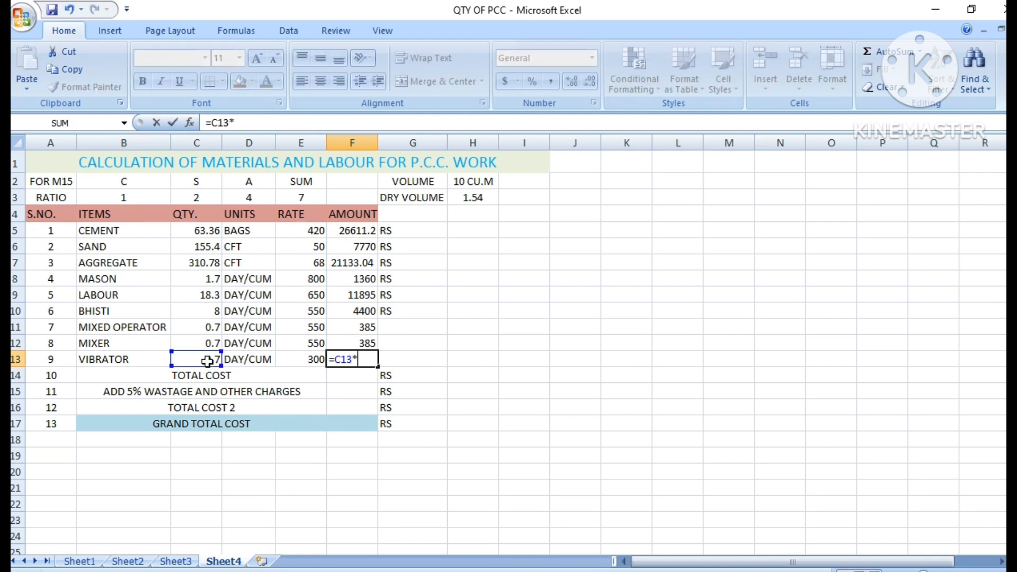
{"action": "left_click", "coordinate": [287, 362]}
{"action": "key", "text": "Return"}
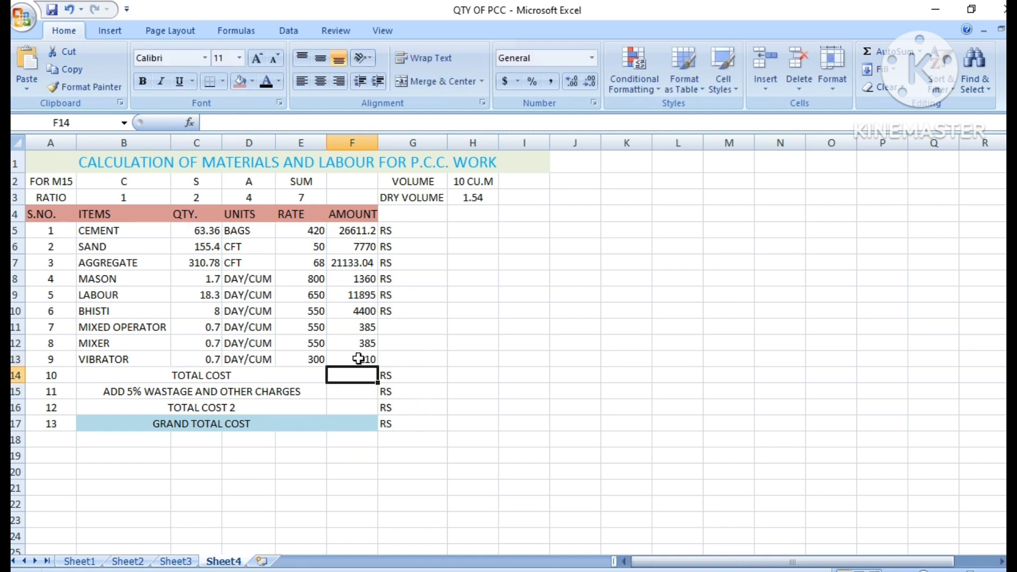
- Calculate the total cost in F14 by adding all item amounts with the formula =F5+F6+F7+F8+F9+F10+F11+F12+F13
{"action": "type", "text": "="}
{"action": "left_click", "coordinate": [364, 232]}
{"action": "type", "text": "+"}
{"action": "left_click", "coordinate": [363, 247]}
{"action": "type", "text": "+"}
{"action": "left_click", "coordinate": [365, 262]}
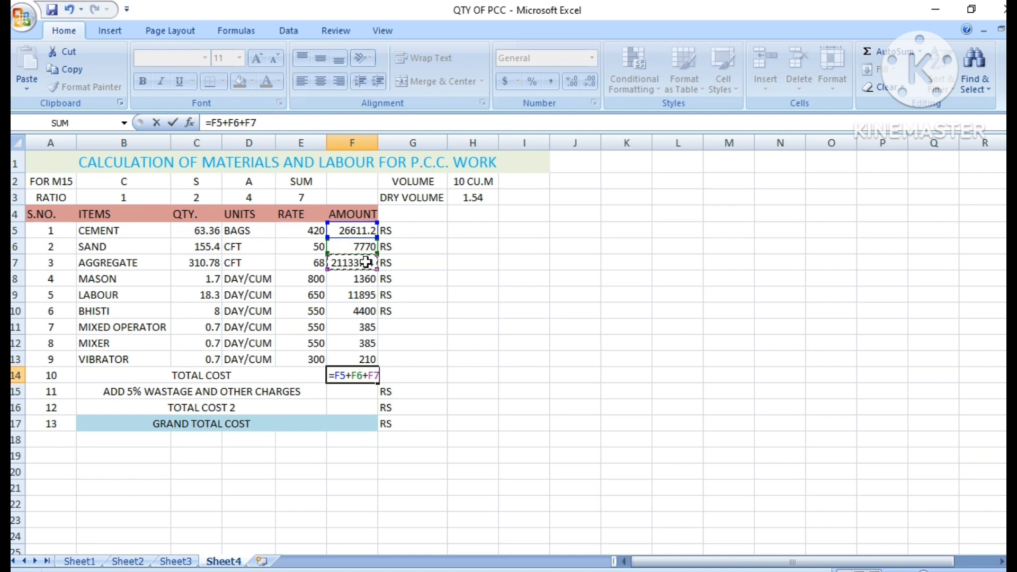
{"action": "type", "text": "+"}
{"action": "left_click", "coordinate": [366, 278]}
{"action": "type", "text": "+"}
{"action": "left_click", "coordinate": [366, 295]}
{"action": "type", "text": "+"}
{"action": "left_click", "coordinate": [369, 311]}
{"action": "type", "text": "+"}
{"action": "left_click", "coordinate": [369, 326]}
{"action": "type", "text": "+"}
{"action": "left_click", "coordinate": [370, 343]}
{"action": "type", "text": "+"}
{"action": "left_click", "coordinate": [368, 359]}
{"action": "key", "text": "Return"}
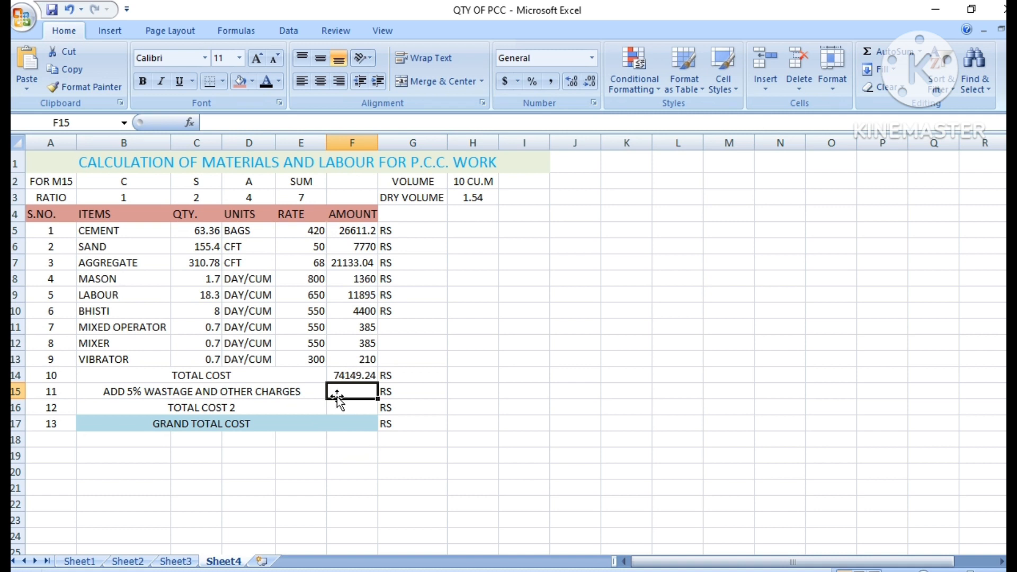
- Calculate the 5% wastage and other charges amount in F15 with the formula =5%*F14
{"action": "type", "text": "="}
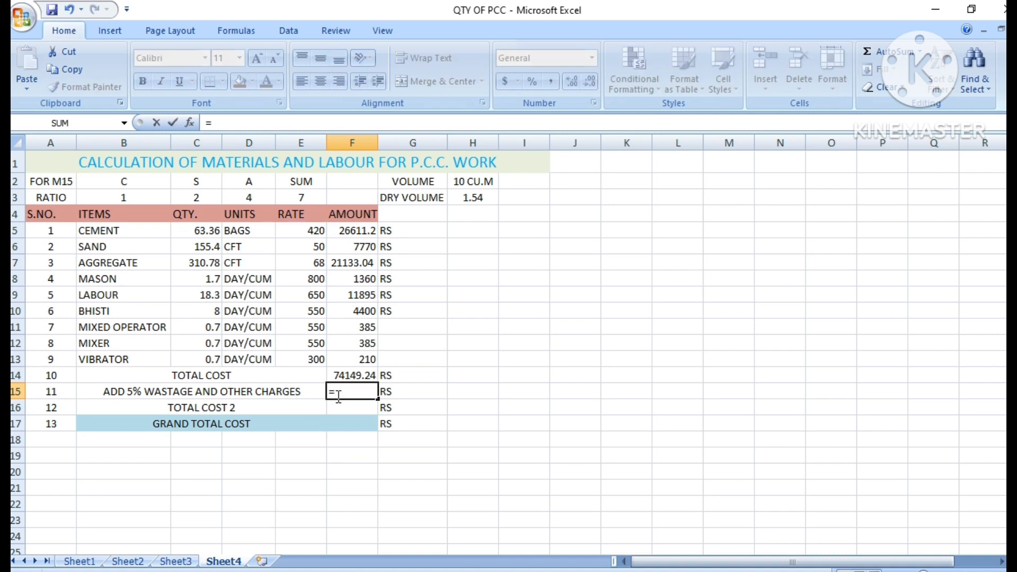
{"action": "type", "text": "5%*"}
{"action": "left_click", "coordinate": [338, 380]}
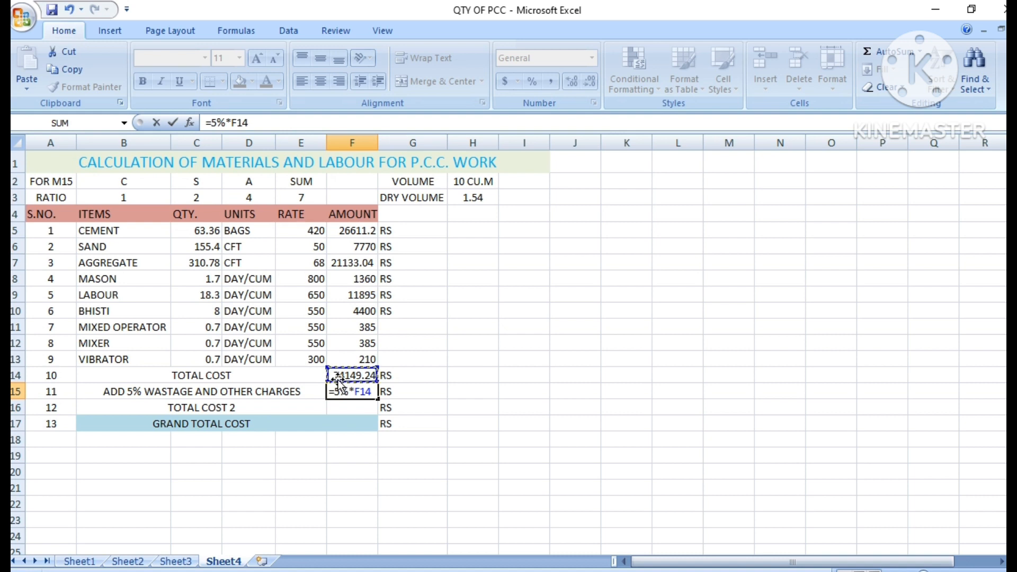
{"action": "key", "text": "Return"}
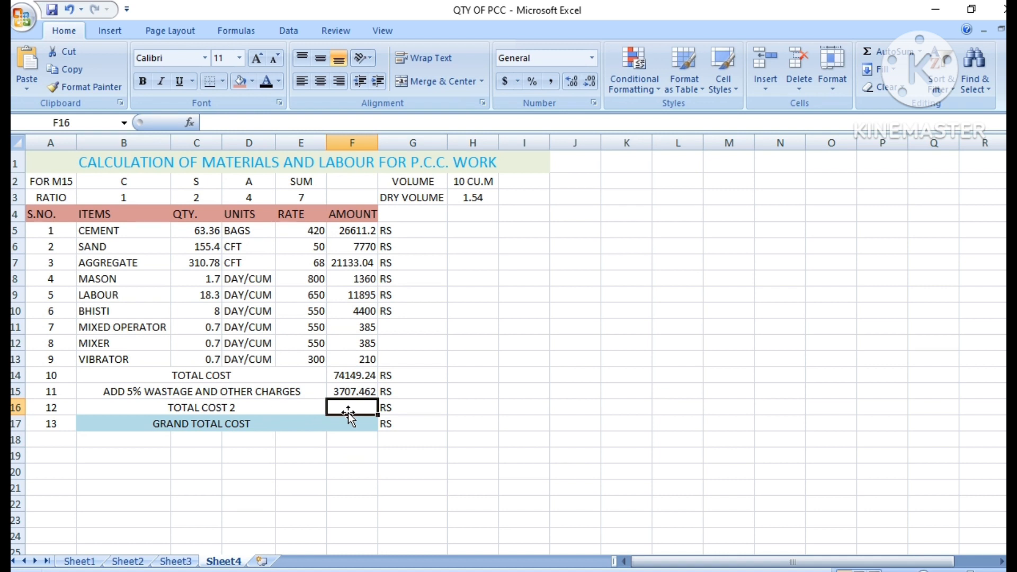
- Calculate total cost 2 in F16 by adding the total cost and the wastage charges with the formula =F14+F15
{"action": "type", "text": "="}
{"action": "left_click", "coordinate": [343, 377]}
{"action": "type", "text": "+"}
{"action": "left_click", "coordinate": [352, 392]}
{"action": "key", "text": "Return"}
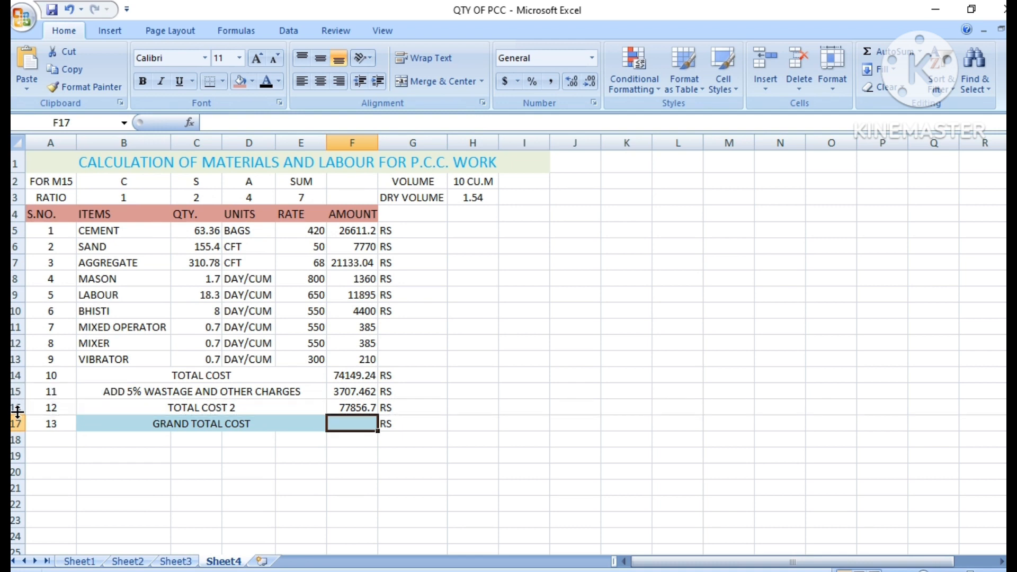
{"action": "left_click", "coordinate": [53, 405]}
{"action": "right_click", "coordinate": [18, 411]}
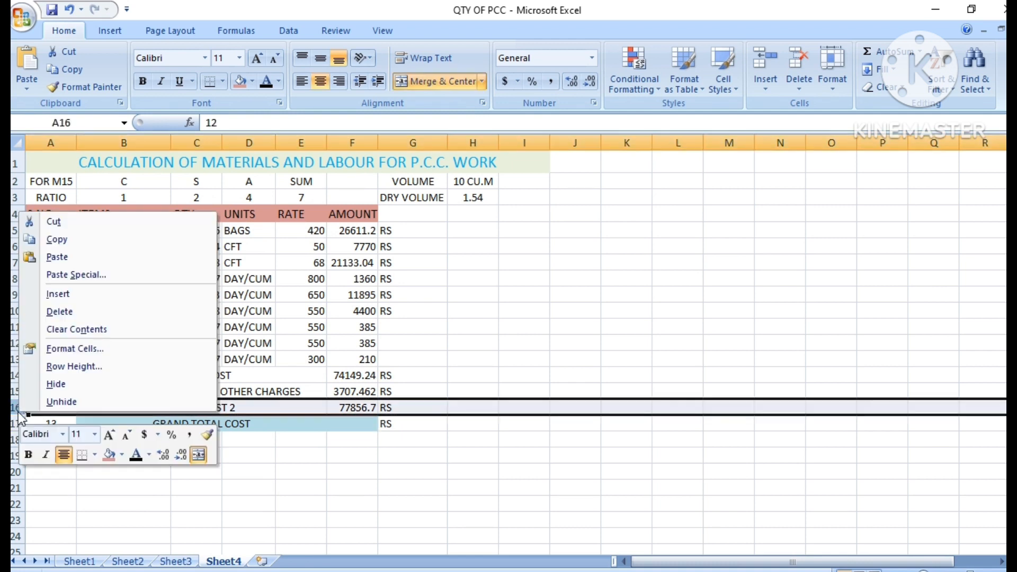
{"action": "left_click", "coordinate": [69, 294]}
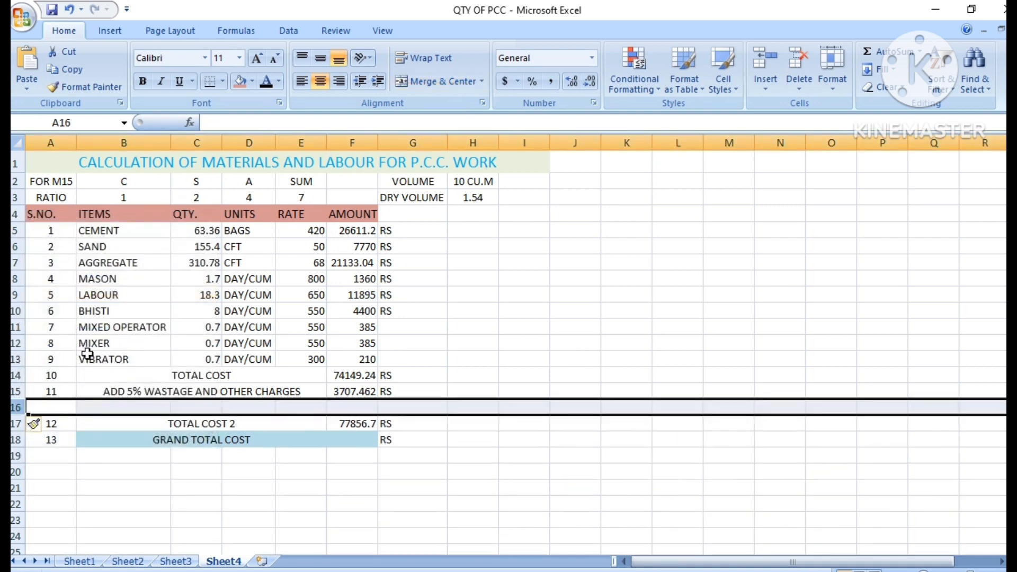
{"action": "right_click", "coordinate": [129, 506]}
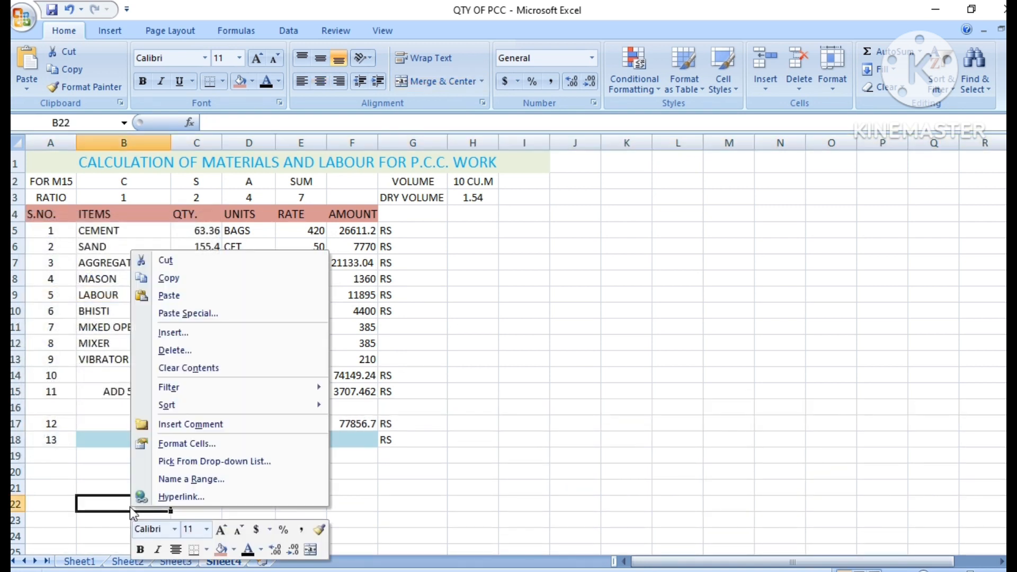
{"action": "left_click", "coordinate": [88, 409]}
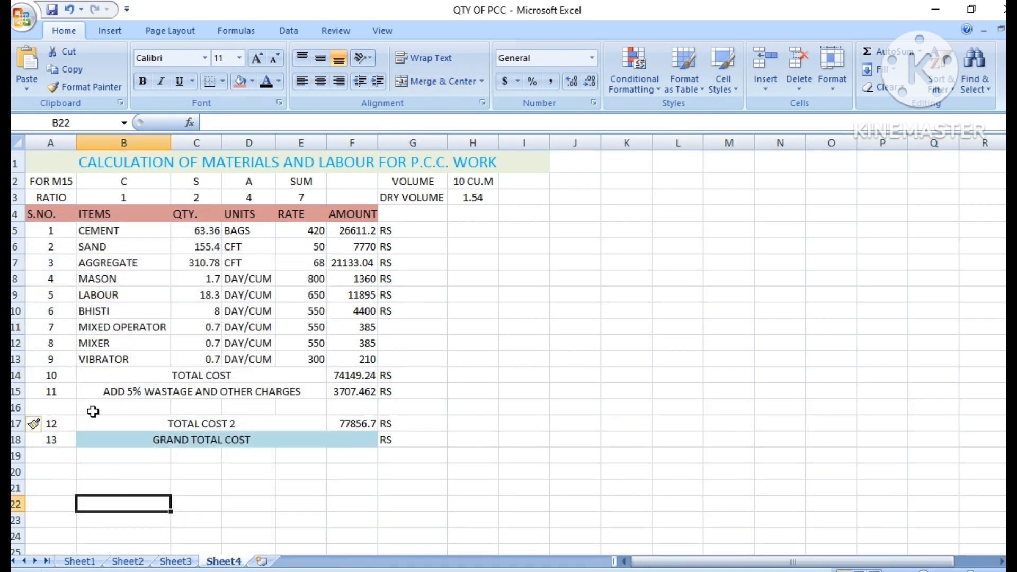
{"action": "left_click", "coordinate": [91, 409]}
{"action": "right_click", "coordinate": [94, 409]}
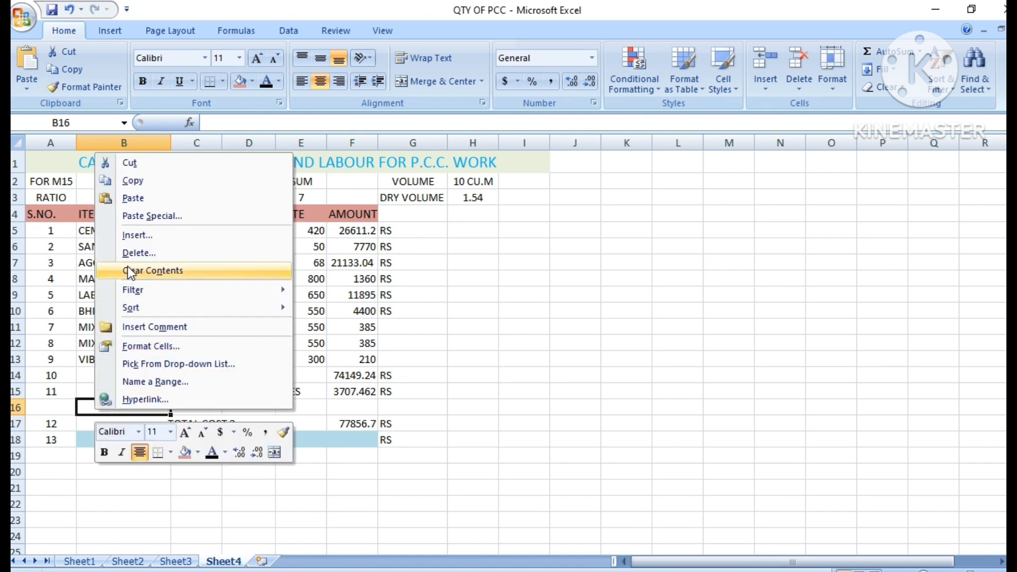
{"action": "left_click", "coordinate": [128, 253]}
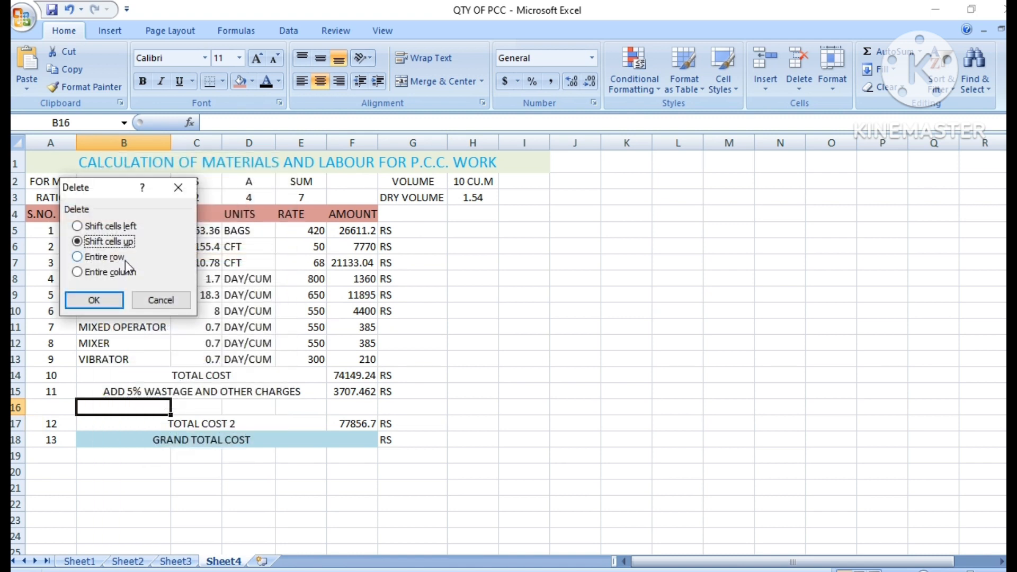
{"action": "left_click", "coordinate": [107, 300]}
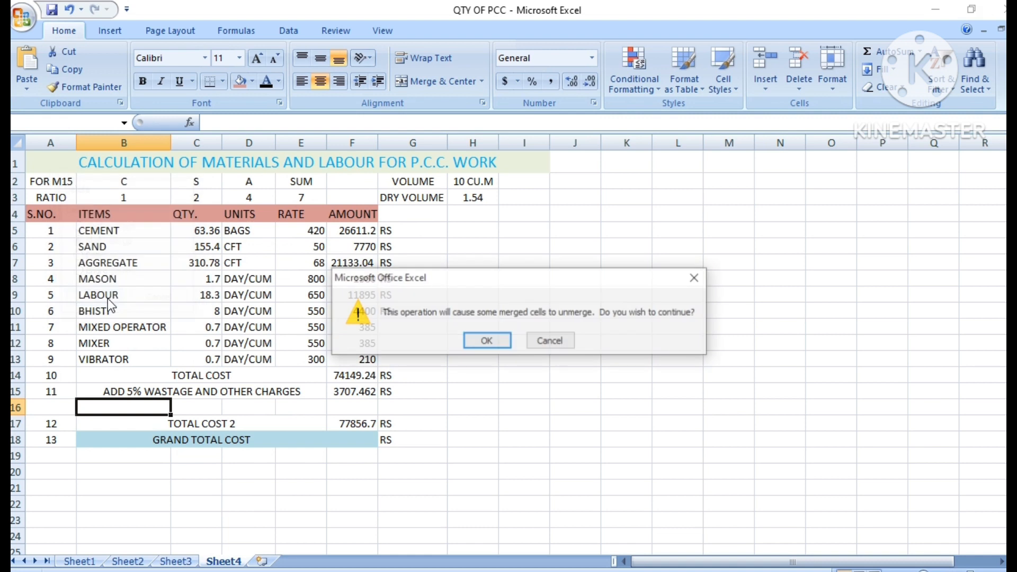
{"action": "left_click", "coordinate": [696, 278]}
{"action": "key", "text": "ctrl+z"}
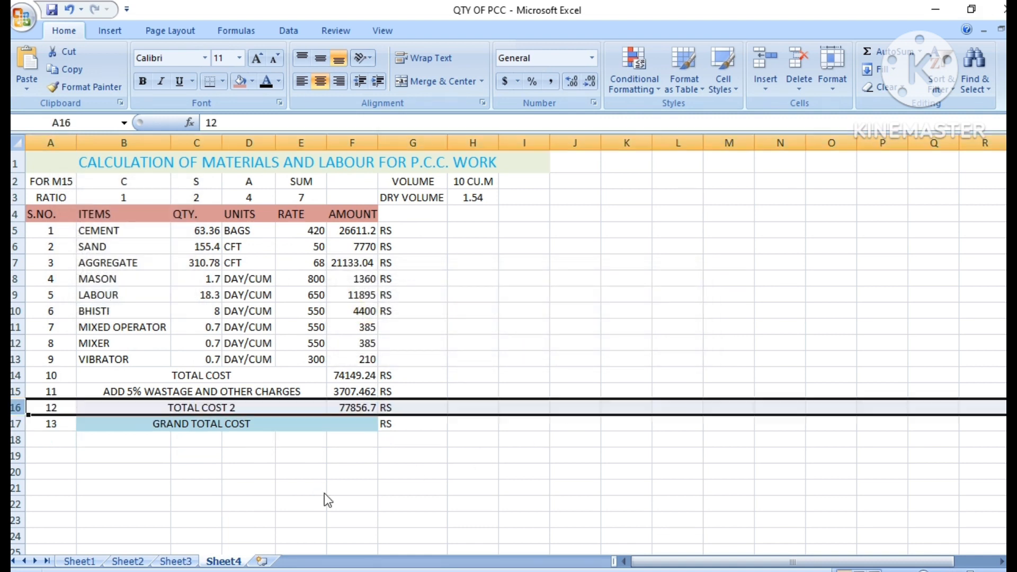
- Insert a blank row at row 17, directly above the GRAND TOTAL COST row
{"action": "left_click", "coordinate": [17, 423]}
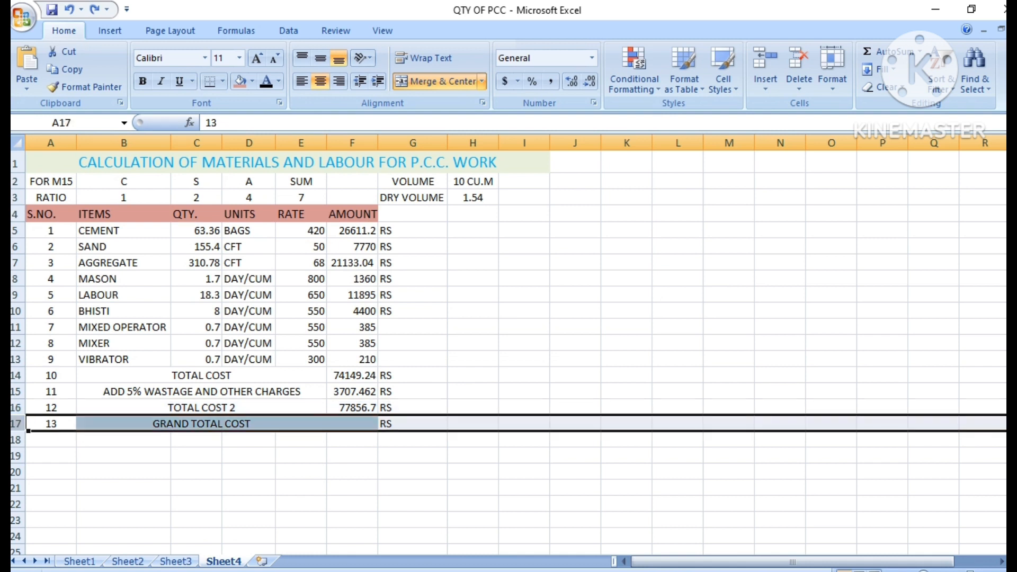
{"action": "right_click", "coordinate": [18, 424]}
{"action": "left_click", "coordinate": [69, 306]}
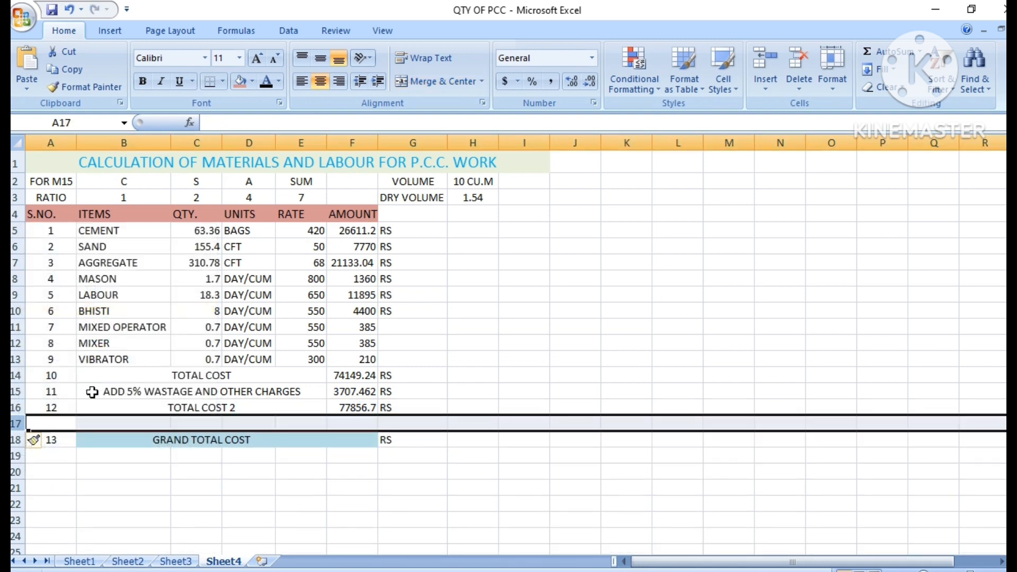
{"action": "left_click", "coordinate": [185, 469]}
- Merge and center cells B17 to E17 and label them "ADD 10% CONTRACTOR PROFIT"
{"action": "left_click_drag", "start_coordinate": [148, 424], "coordinate": [283, 428]}
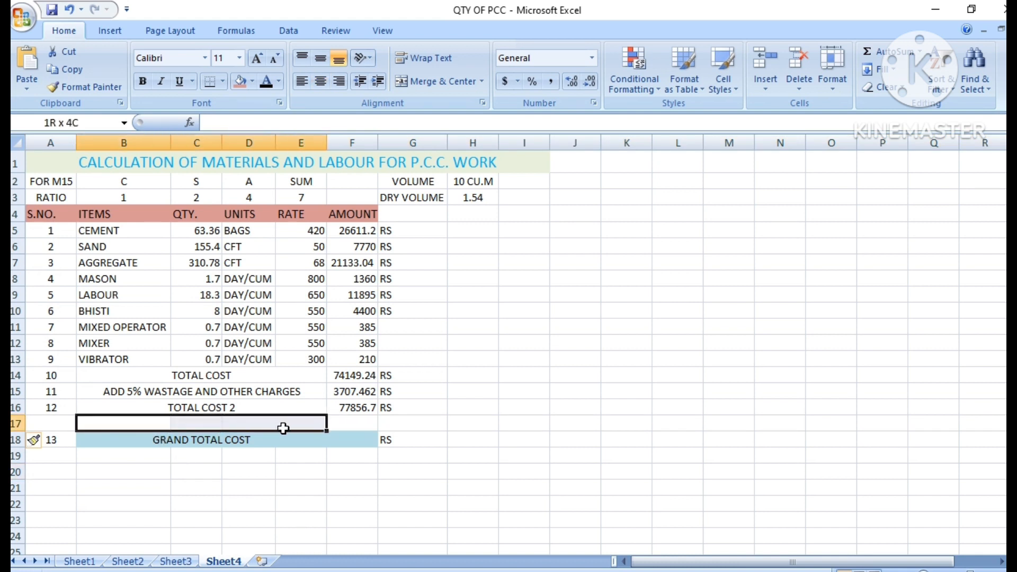
{"action": "left_click", "coordinate": [447, 81]}
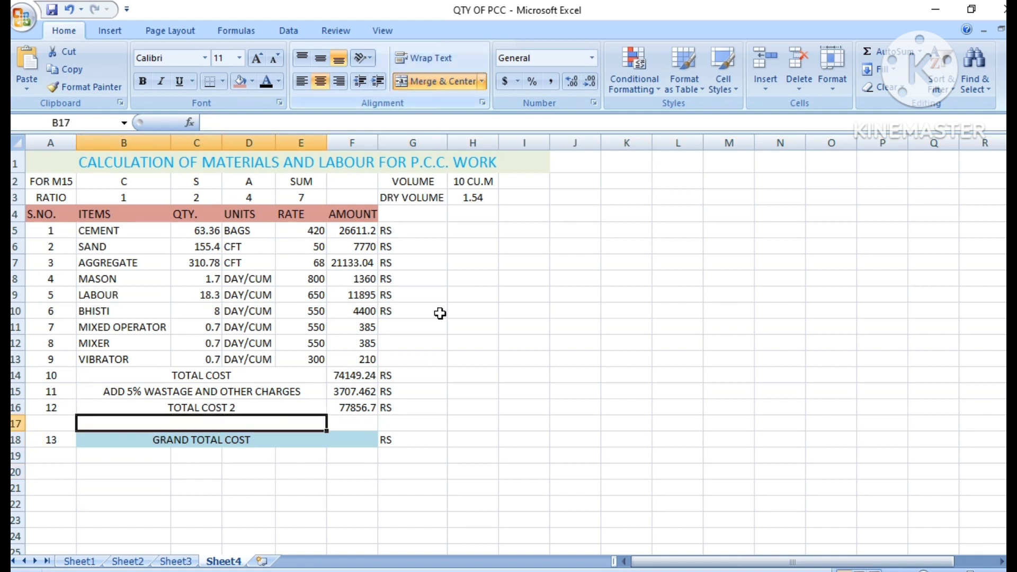
{"action": "type", "text": "ADD"}
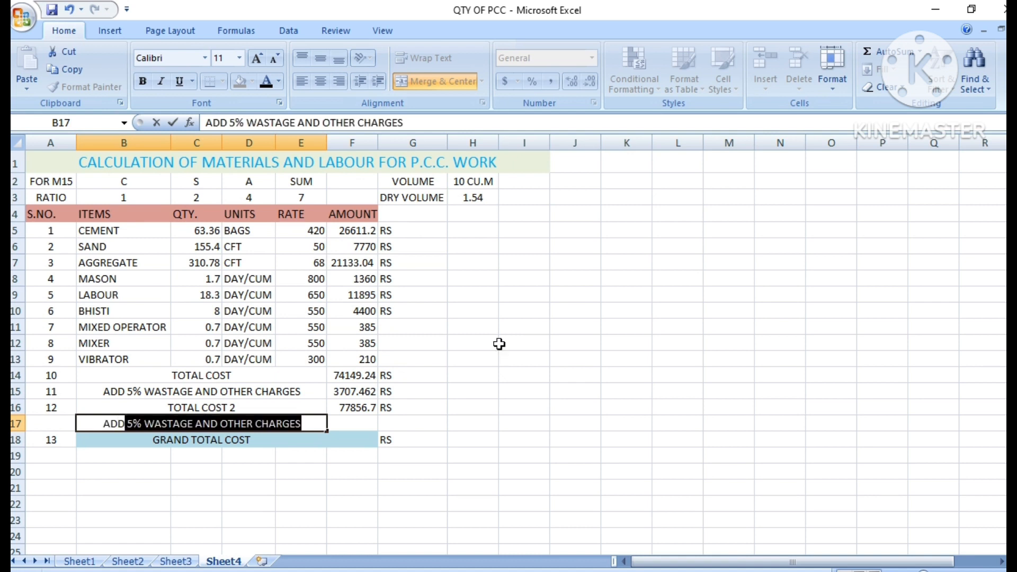
{"action": "type", "text": " 10"}
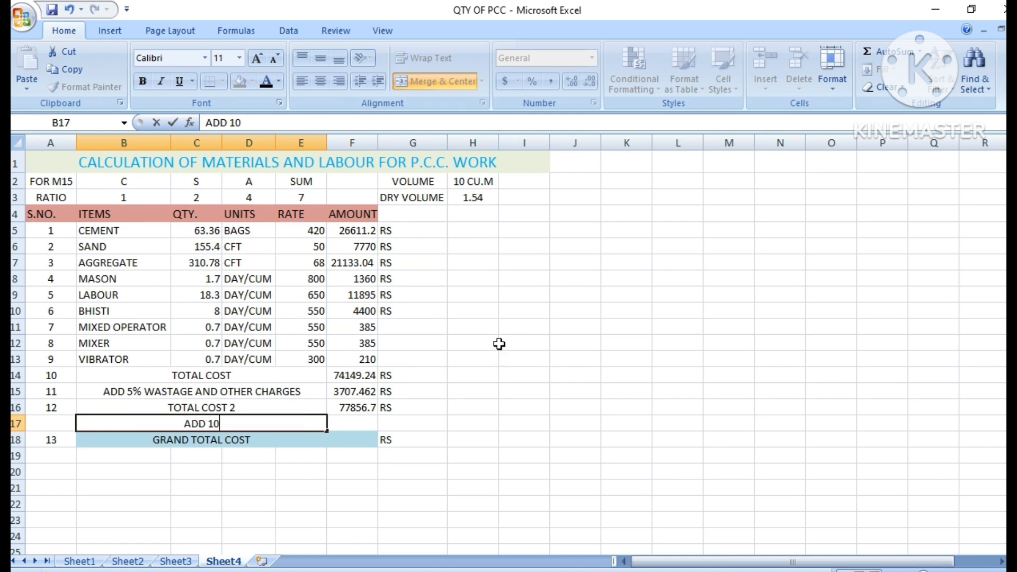
{"action": "type", "text": "% CONTRACTOR PROFIT"}
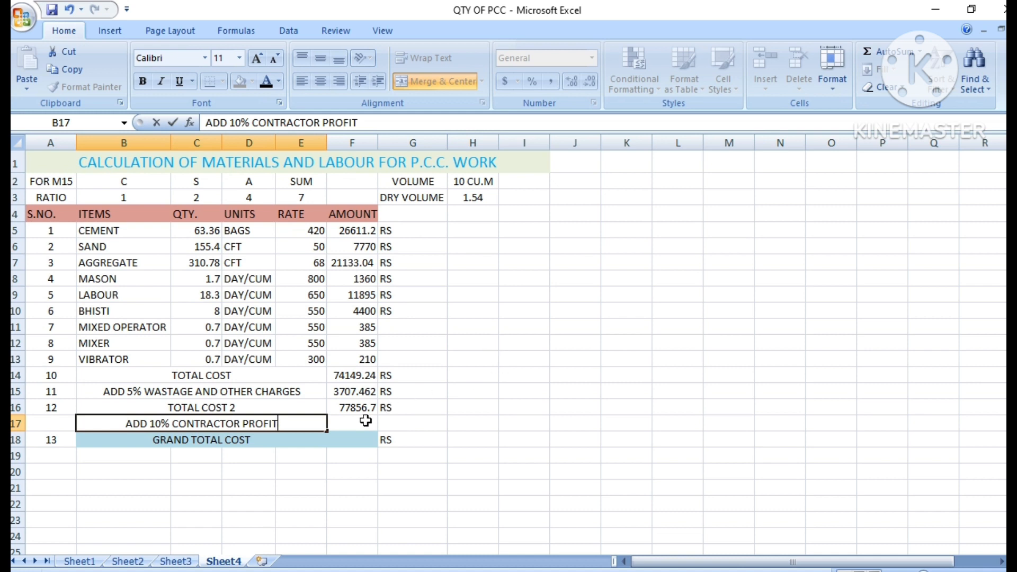
- Calculate the 10% contractor profit amount in F17 from total cost 2 with the formula =10%*F16
{"action": "left_click", "coordinate": [350, 430]}
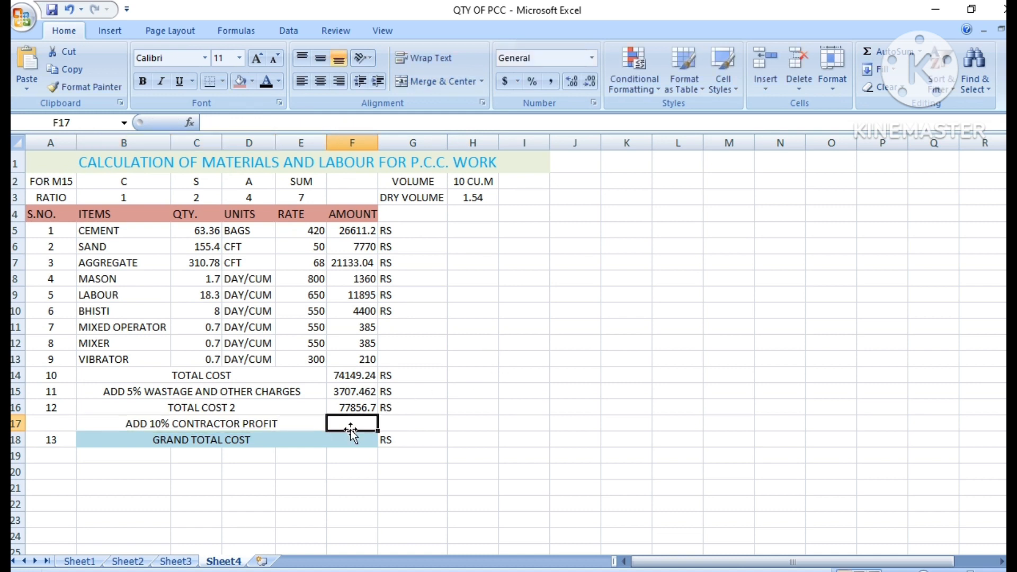
{"action": "type", "text": "=10"}
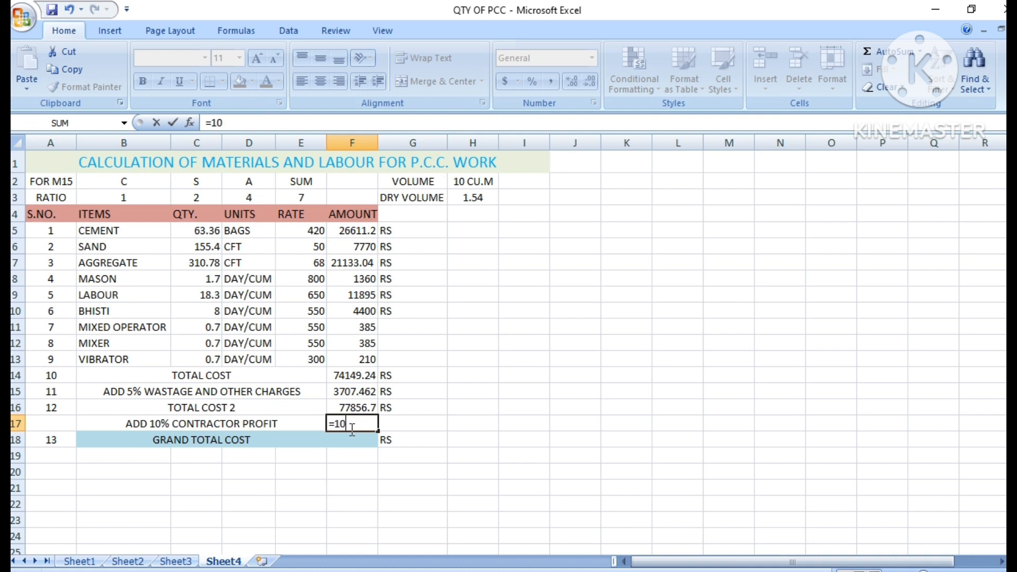
{"action": "type", "text": "%*"}
{"action": "left_click", "coordinate": [345, 408]}
{"action": "key", "text": "Return"}
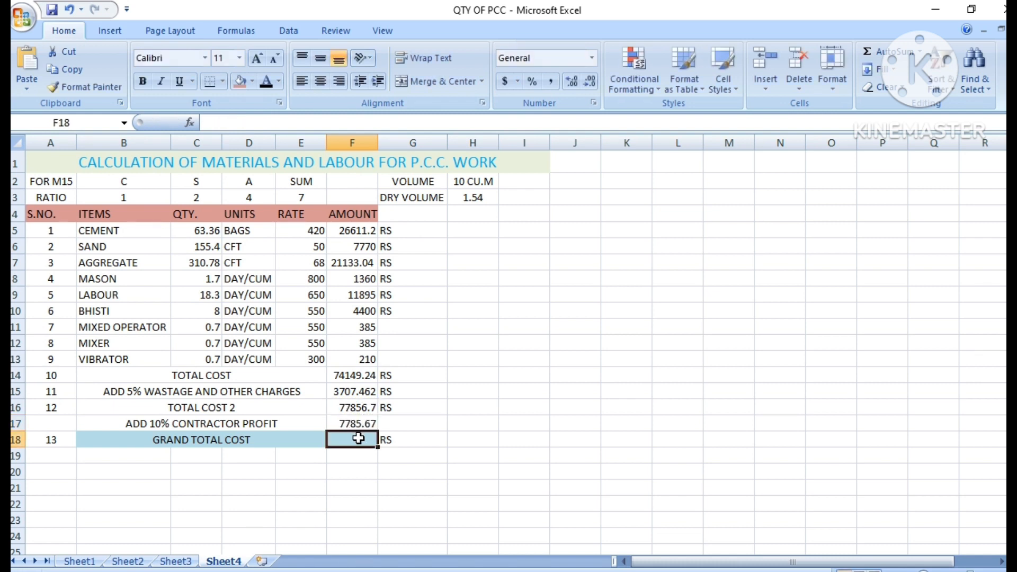
- Calculate the grand total cost in F18 by adding total cost 2 and the contractor profit with the formula =F16+F17
{"action": "type", "text": "="}
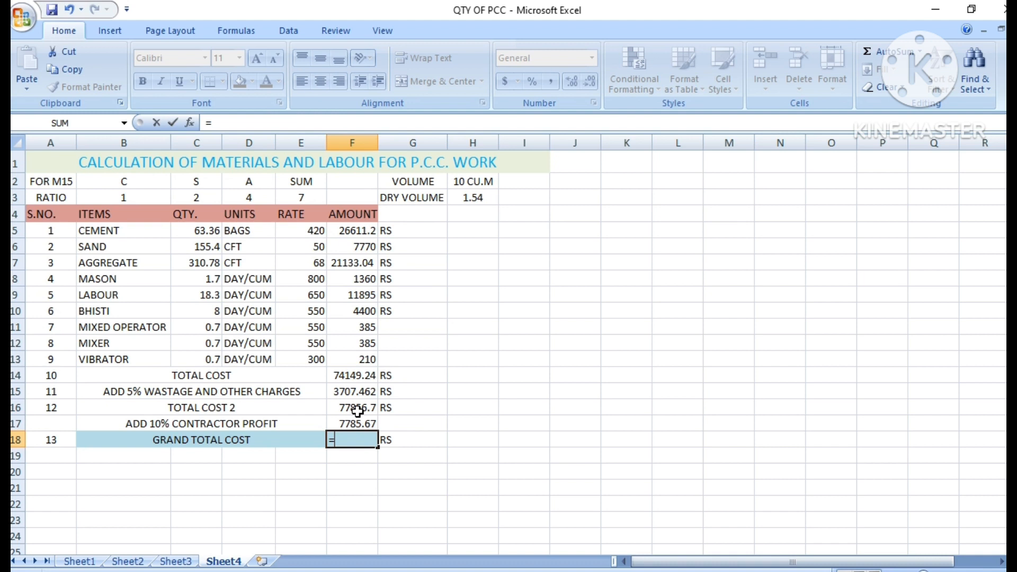
{"action": "left_click", "coordinate": [358, 411]}
{"action": "type", "text": "+"}
{"action": "left_click", "coordinate": [364, 423]}
{"action": "key", "text": "Return"}
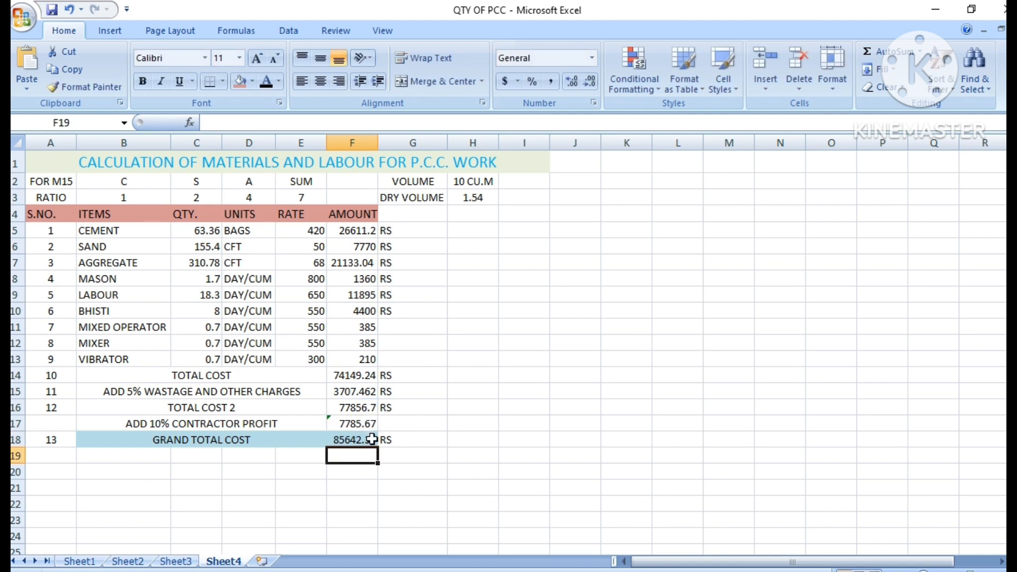
{"action": "left_click", "coordinate": [429, 485]}
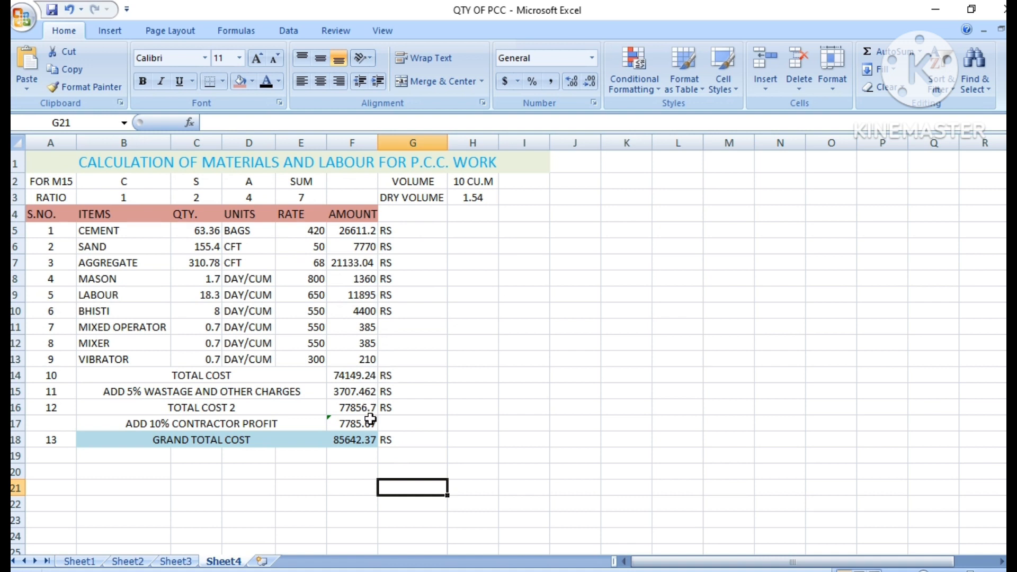
{"action": "left_click", "coordinate": [476, 183]}
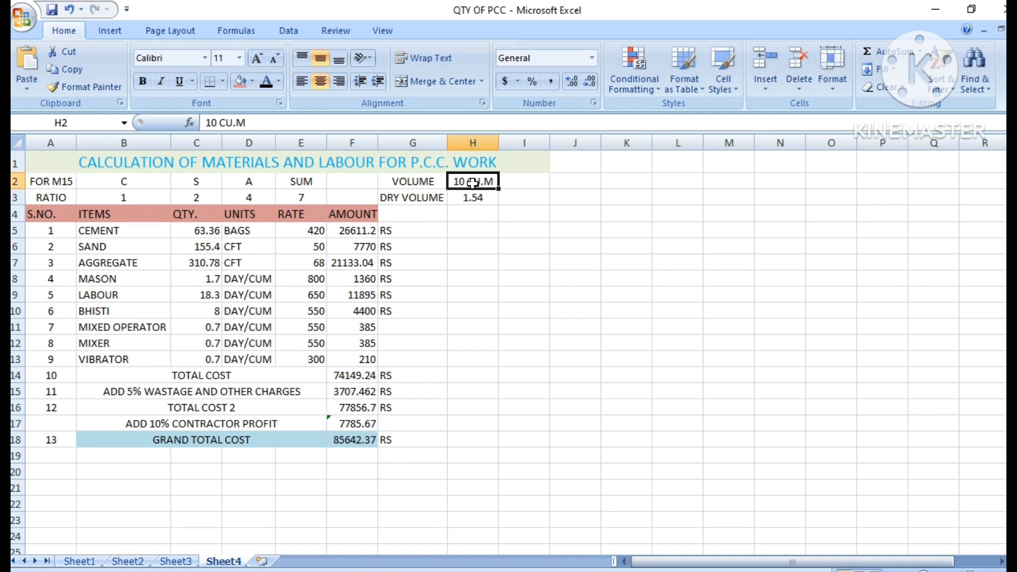